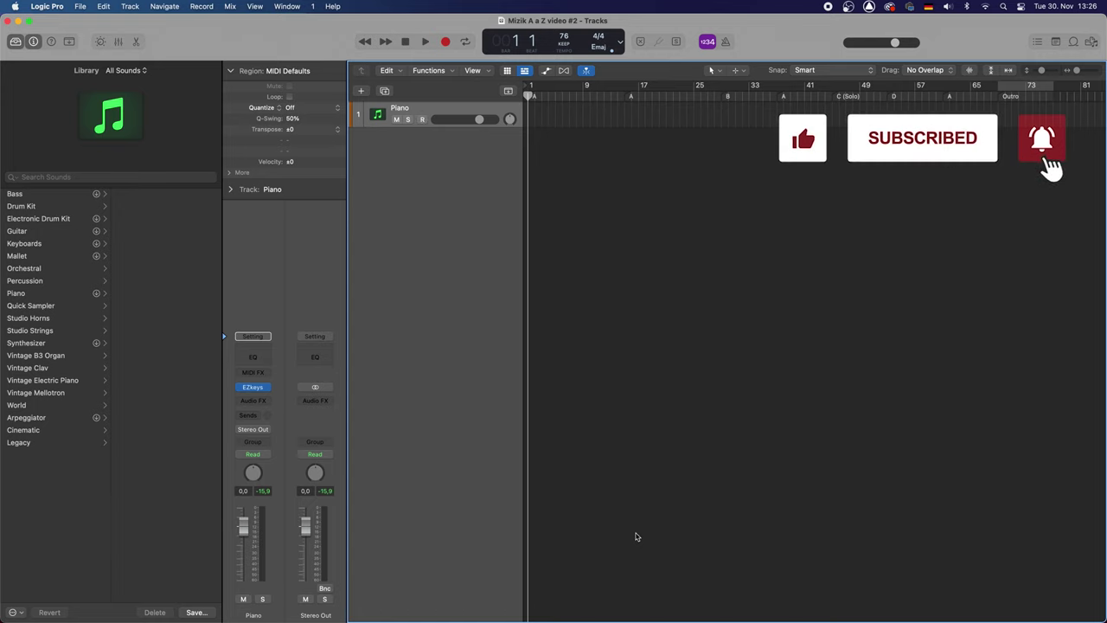
Step: Open the song's chord sheet in Notes and enlarge its window beside the Logic Pro project
mouse_move(690, 606)
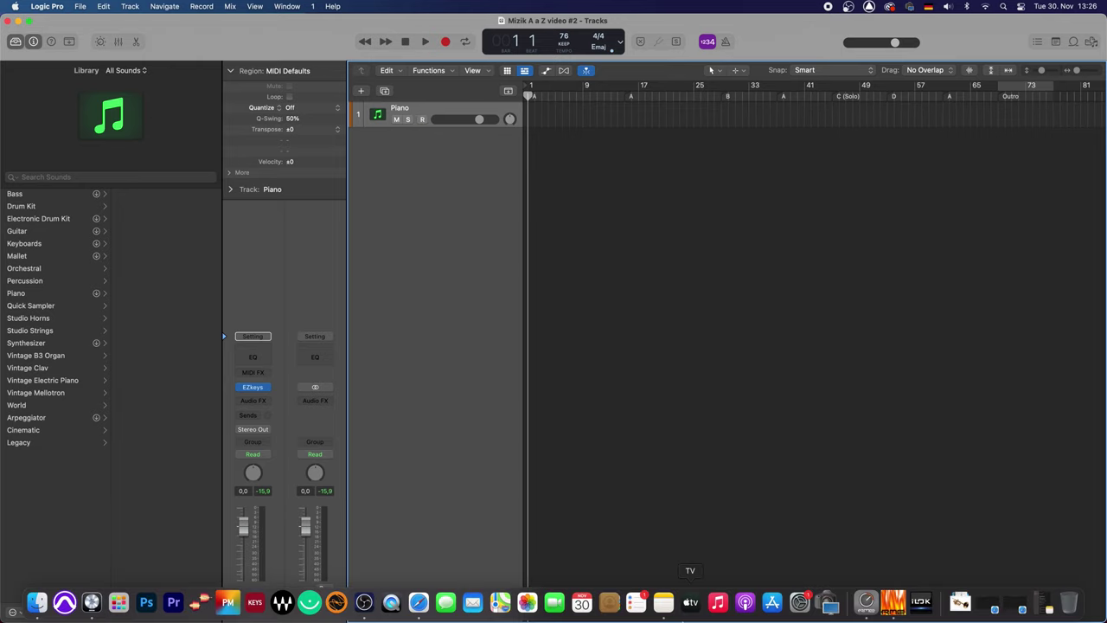
click(1025, 605)
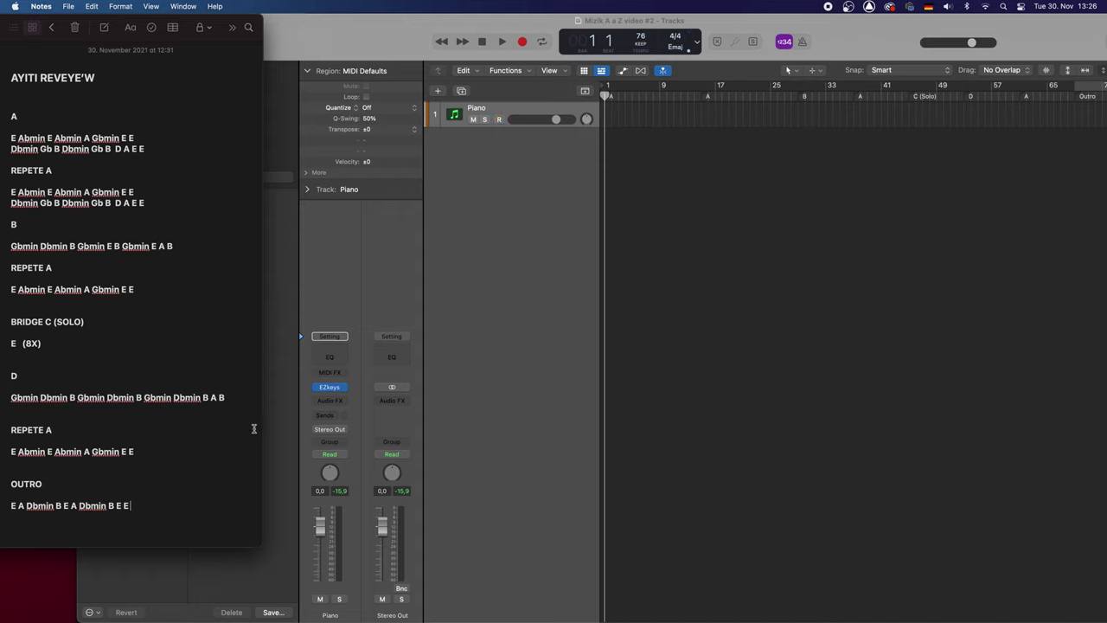
drag(261, 545, 296, 619)
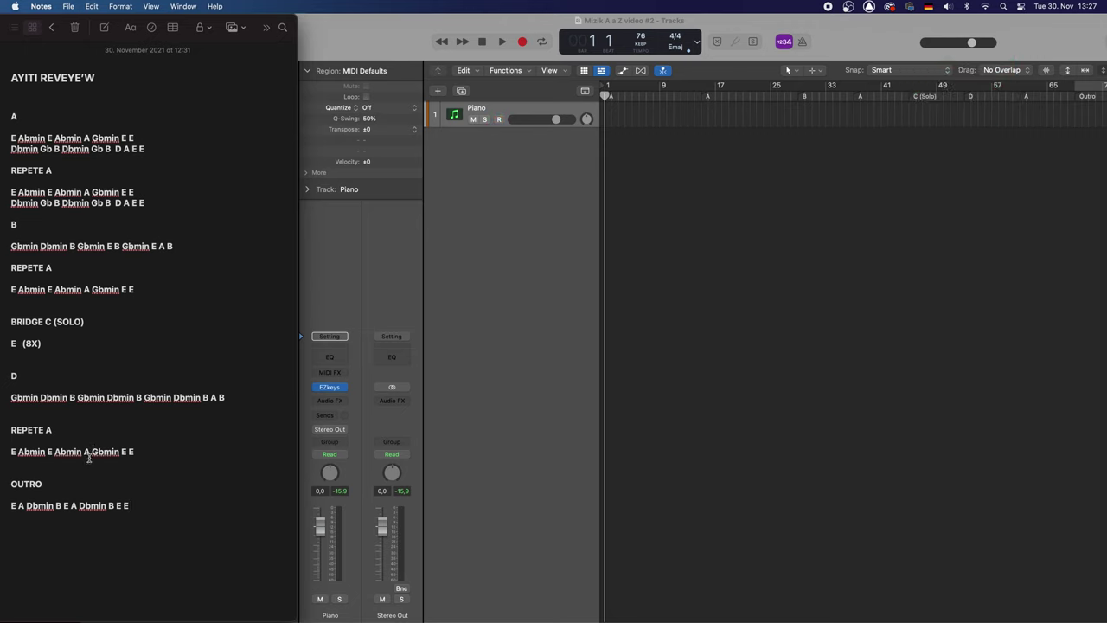
Step: Return to the Logic Pro project and review the section markers along the arrangement timeline
click(555, 310)
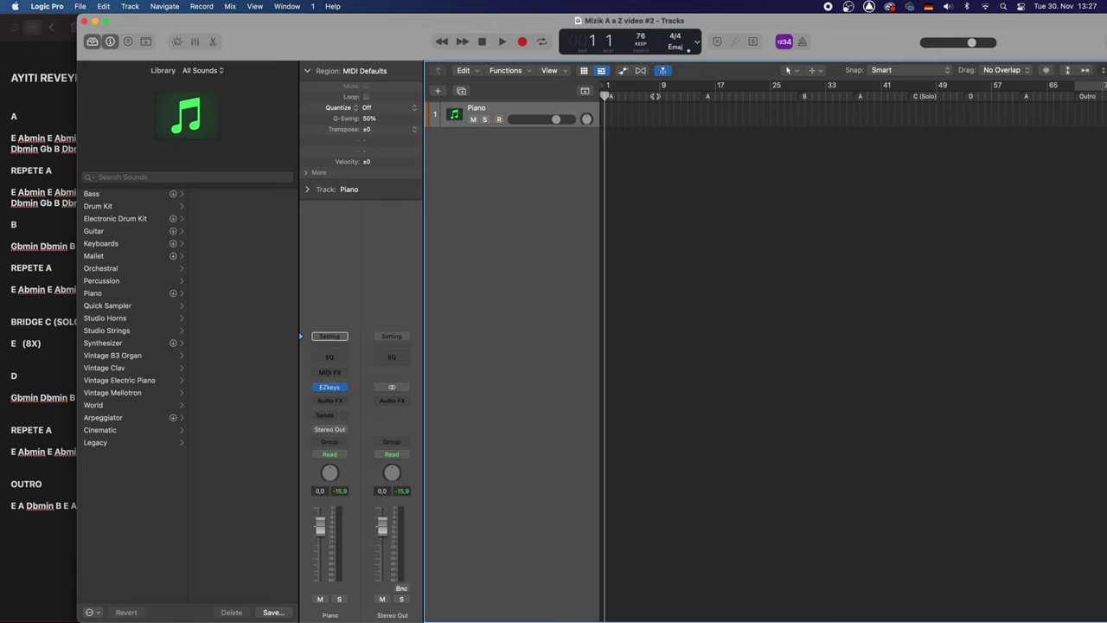
scroll(749, 114, right, 5)
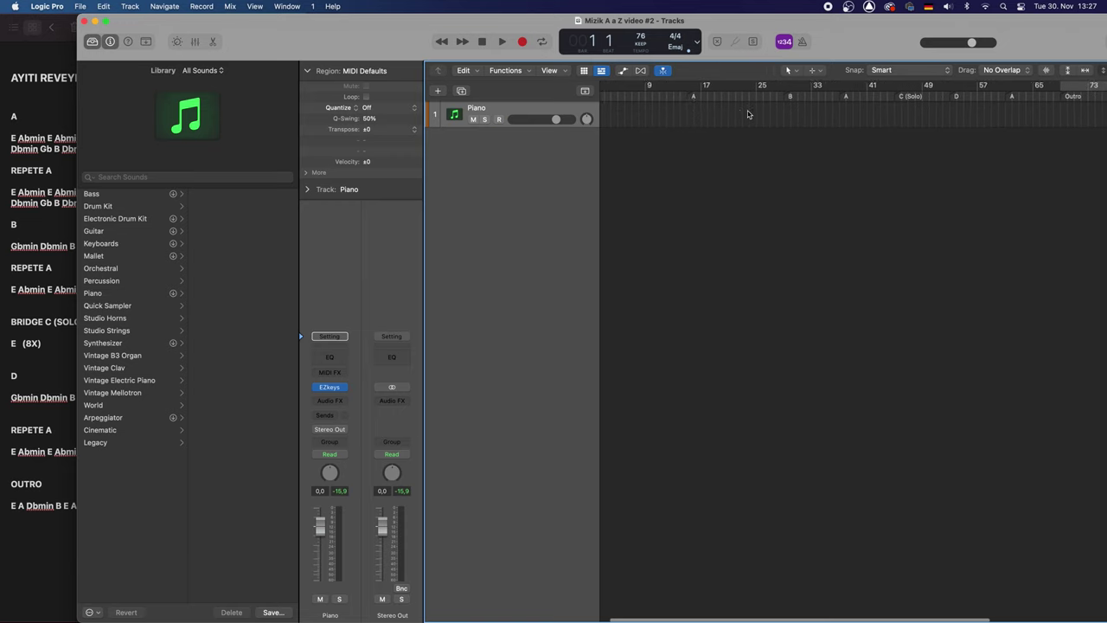
scroll(749, 114, left, 5)
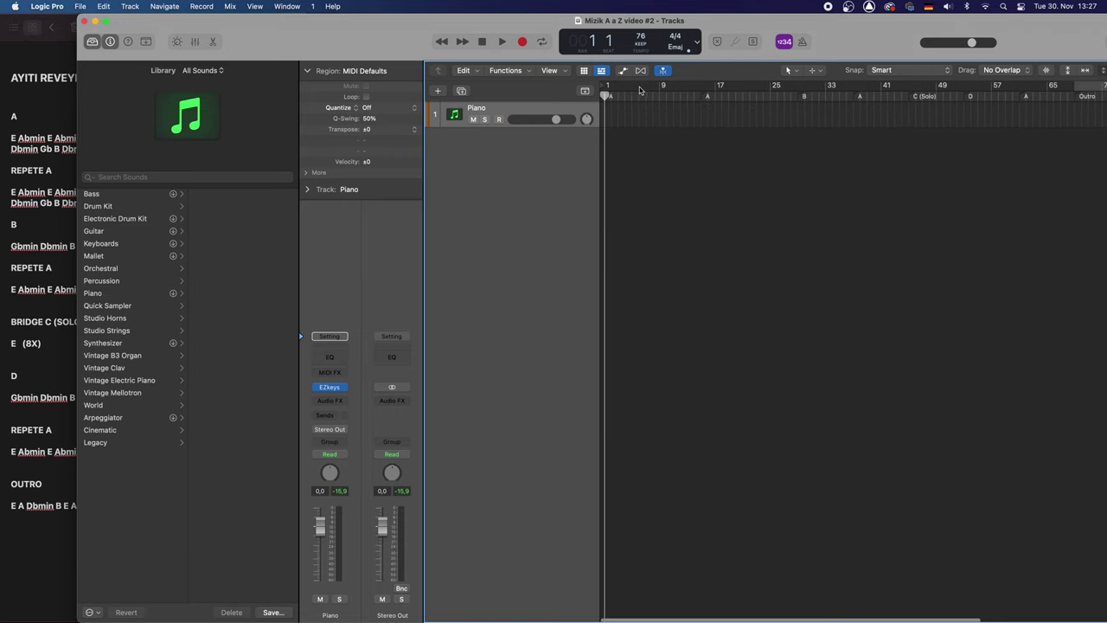
Step: Change the Bridge C (Solo) chord to C in the Notes chord sheet, and return to Logic Pro
click(50, 107)
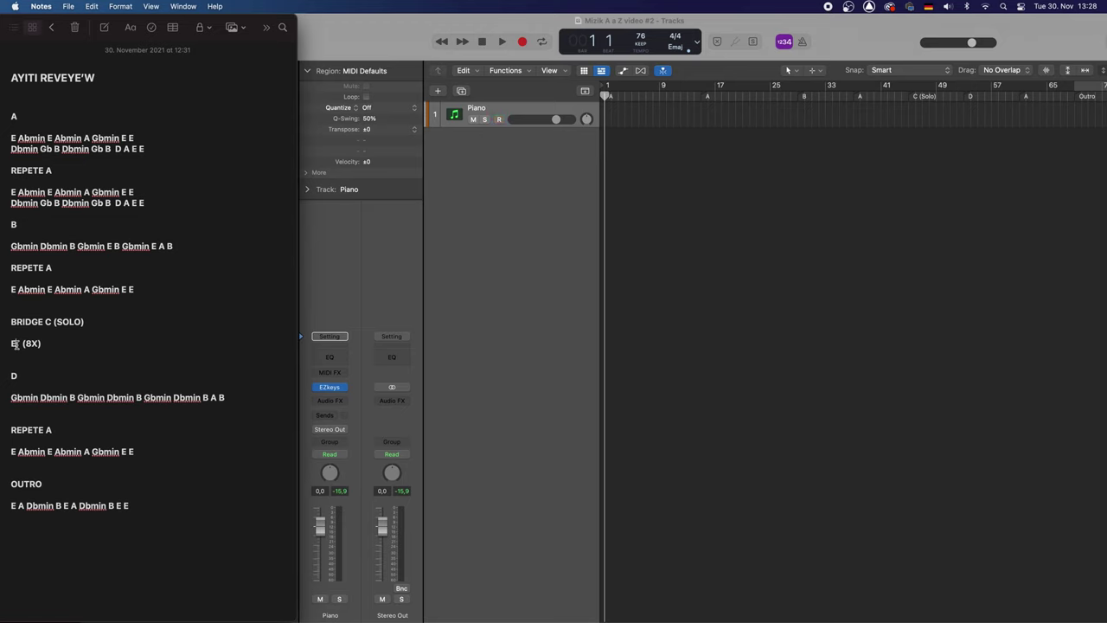
click(16, 345)
key(BackSpace)
text(C)
click(586, 257)
key(y)
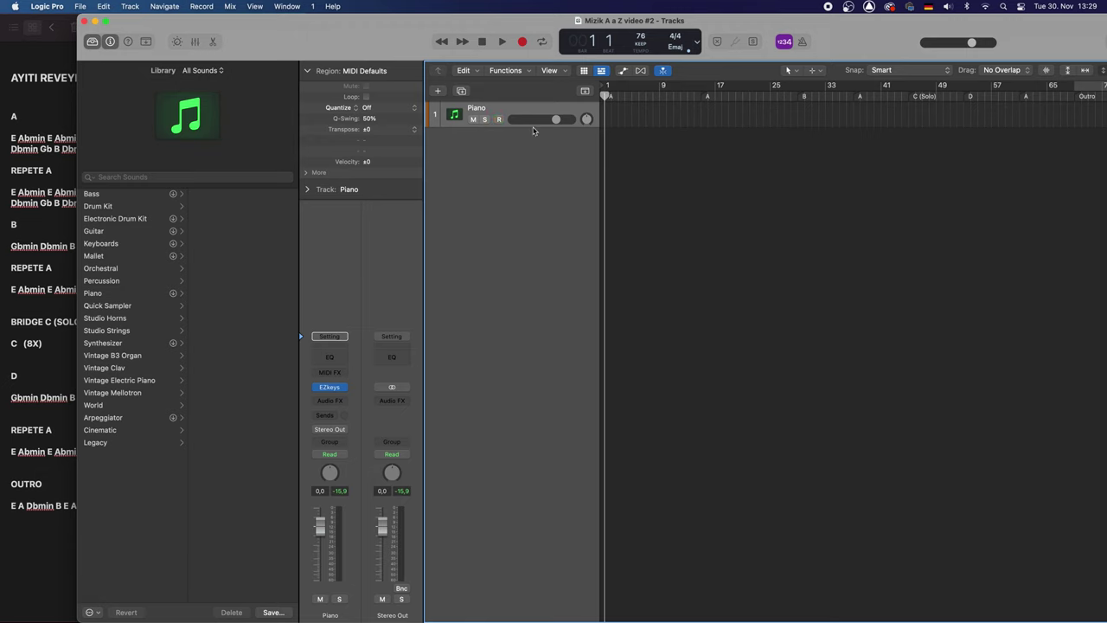
Step: Open the Piano track's EZkeys instrument and examine its chord sequence back to the first bar
mouse_move(330, 390)
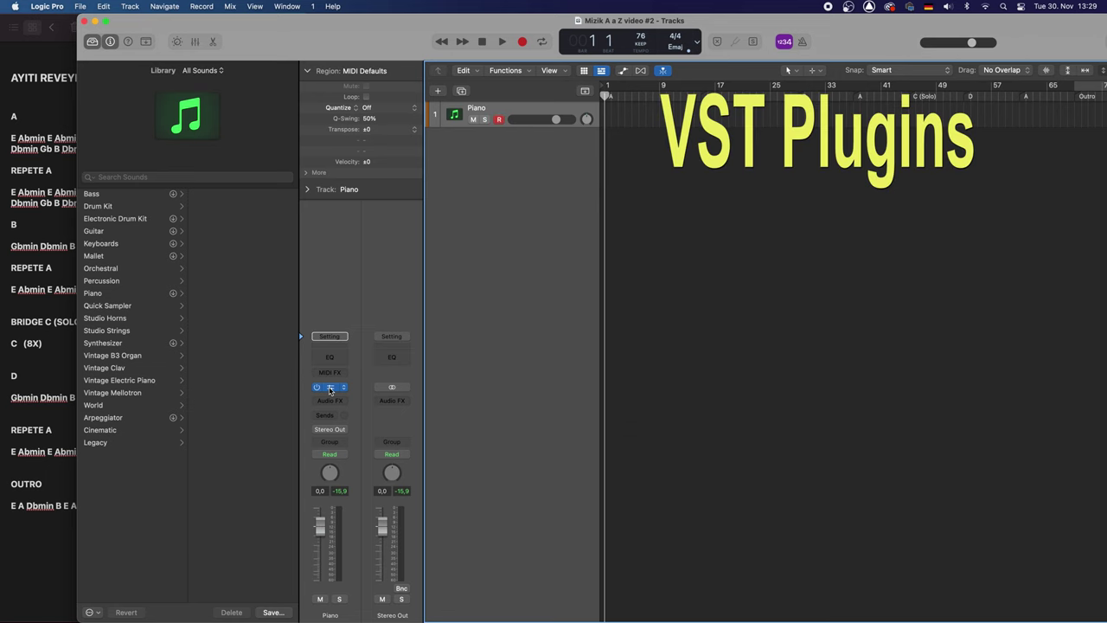
click(330, 390)
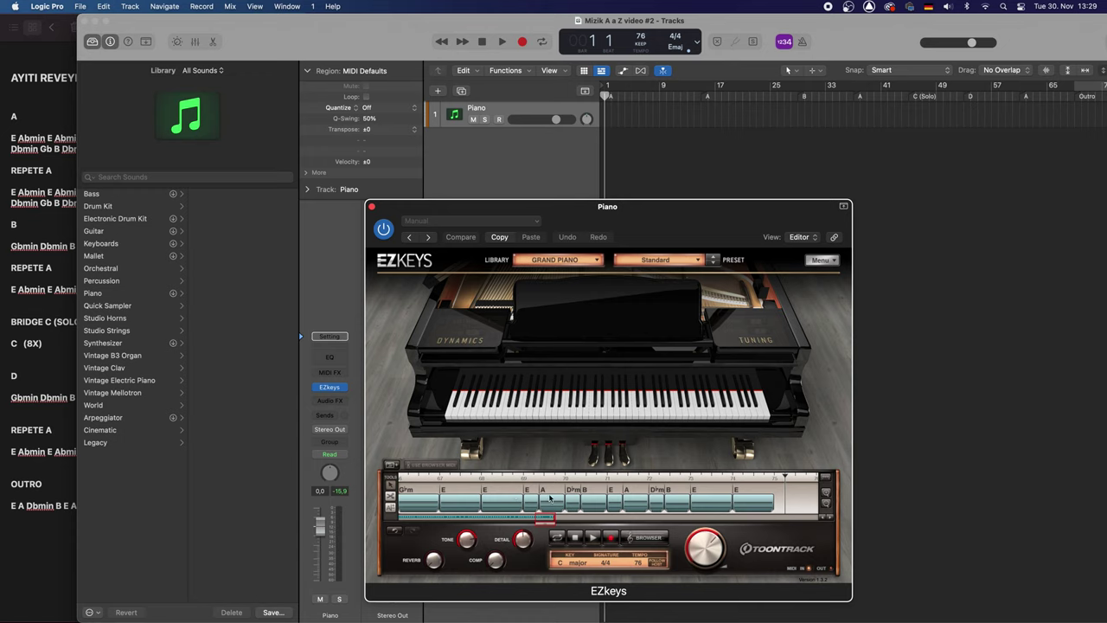
scroll(607, 502, left, 10)
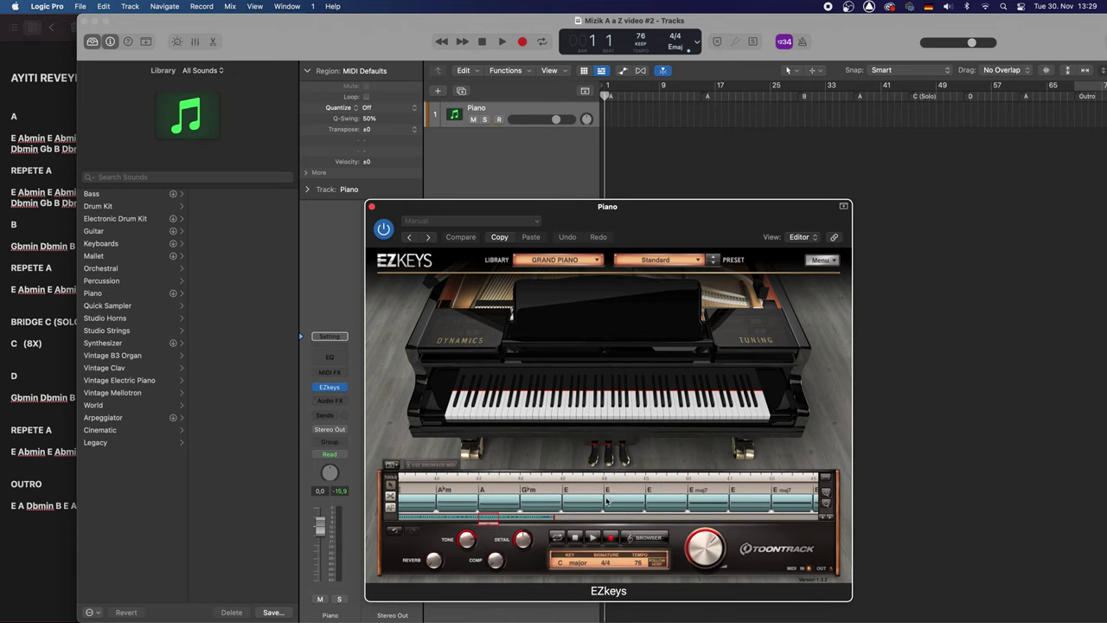
scroll(606, 502, left, 5)
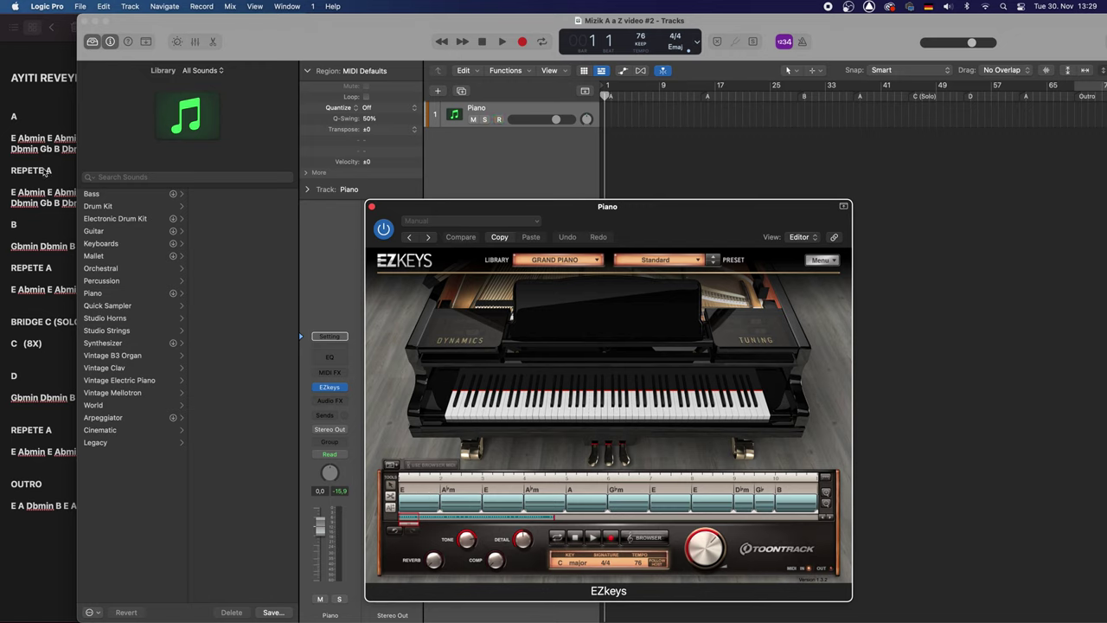
Step: Bring the Notes chord sheet forward and move the EZkeys window clear of it
key(super+Tab)
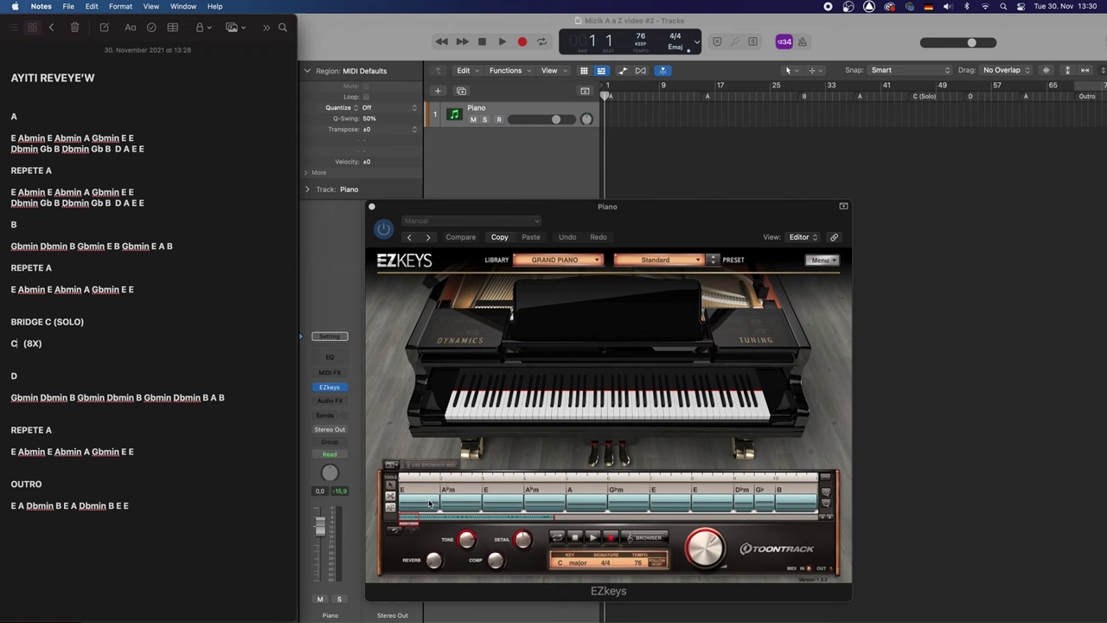
drag(568, 217, 807, 147)
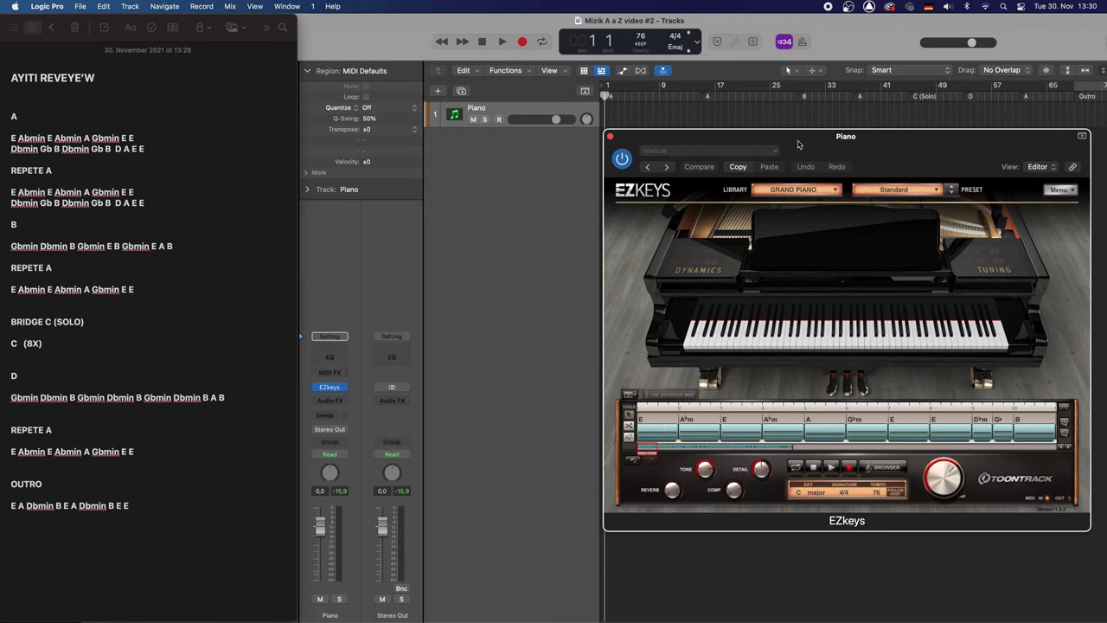
drag(798, 145, 753, 157)
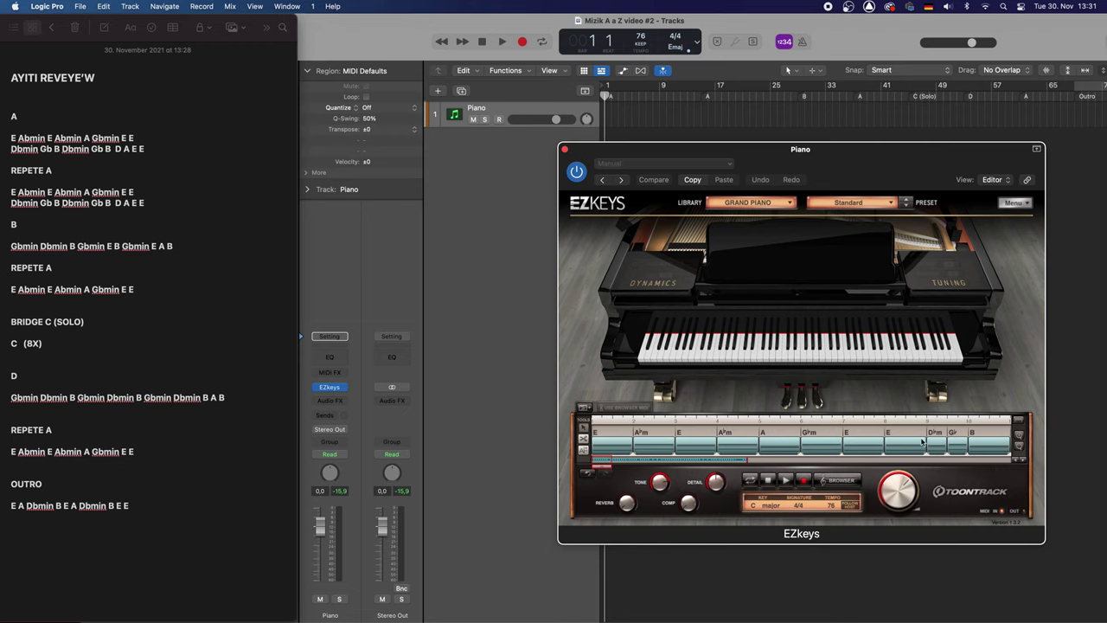
Step: Play the whole piano chord progression from bar 1 while following the Notes chord sheet, and stop playback after the Outro
click(1020, 439)
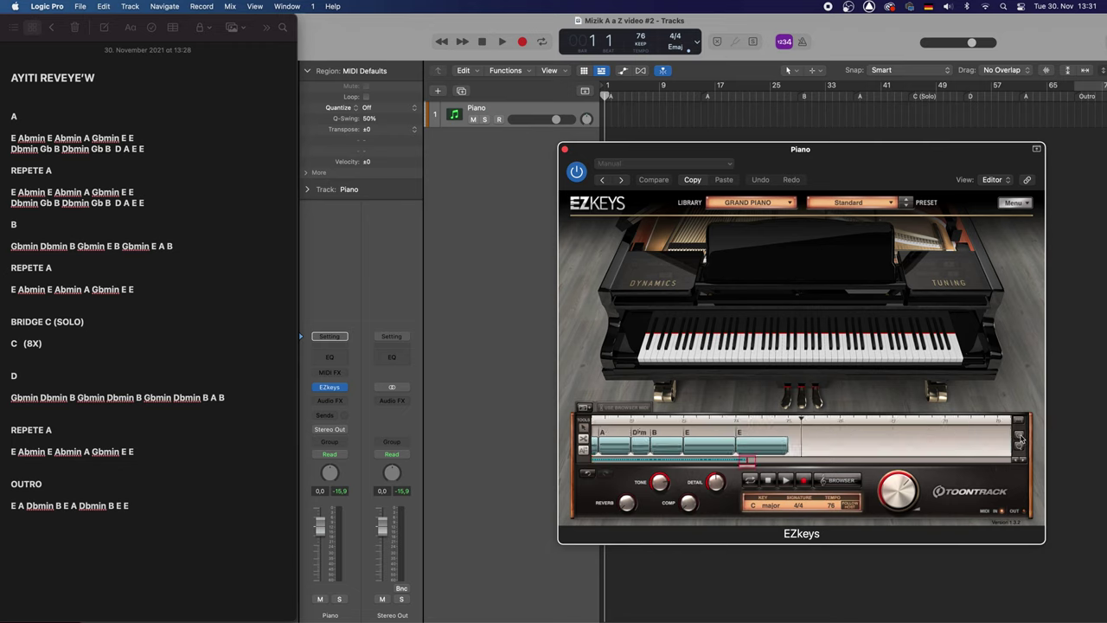
click(1021, 439)
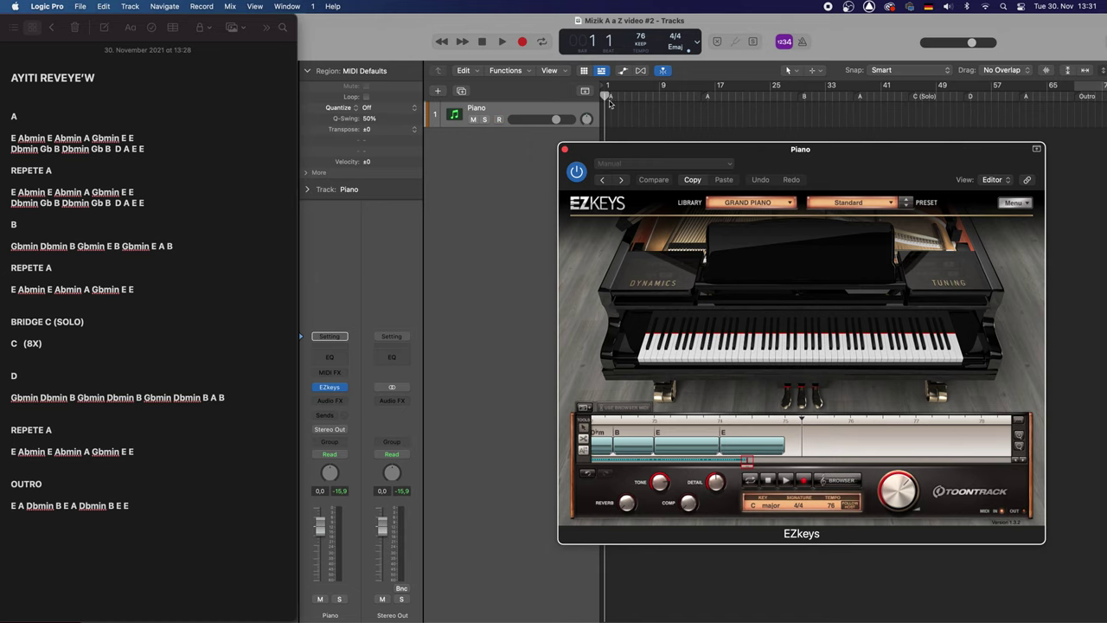
key(y)
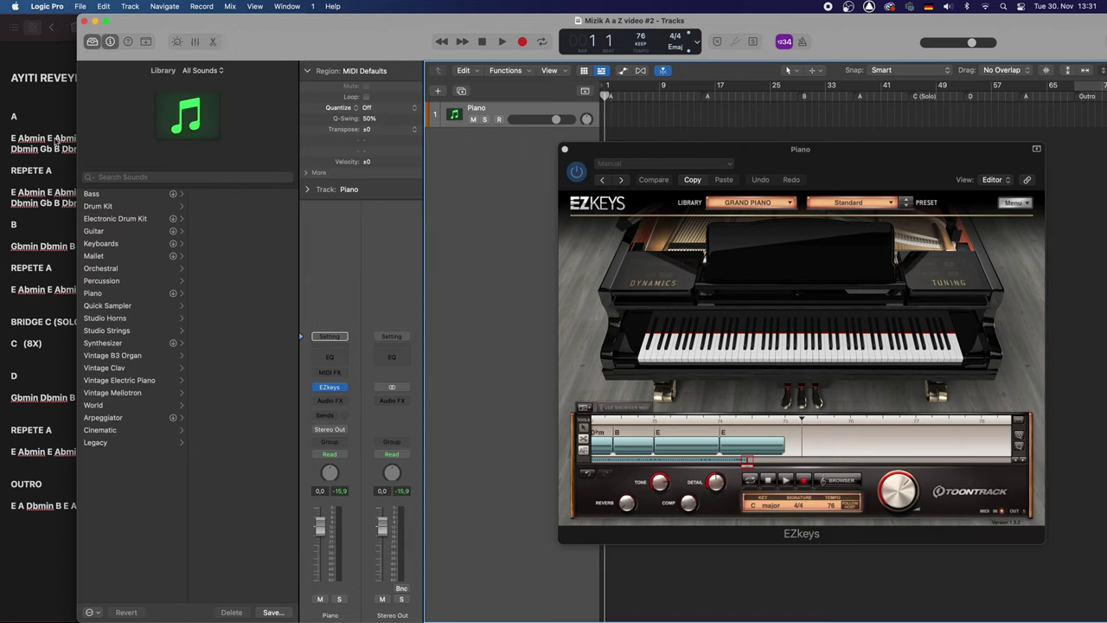
click(29, 164)
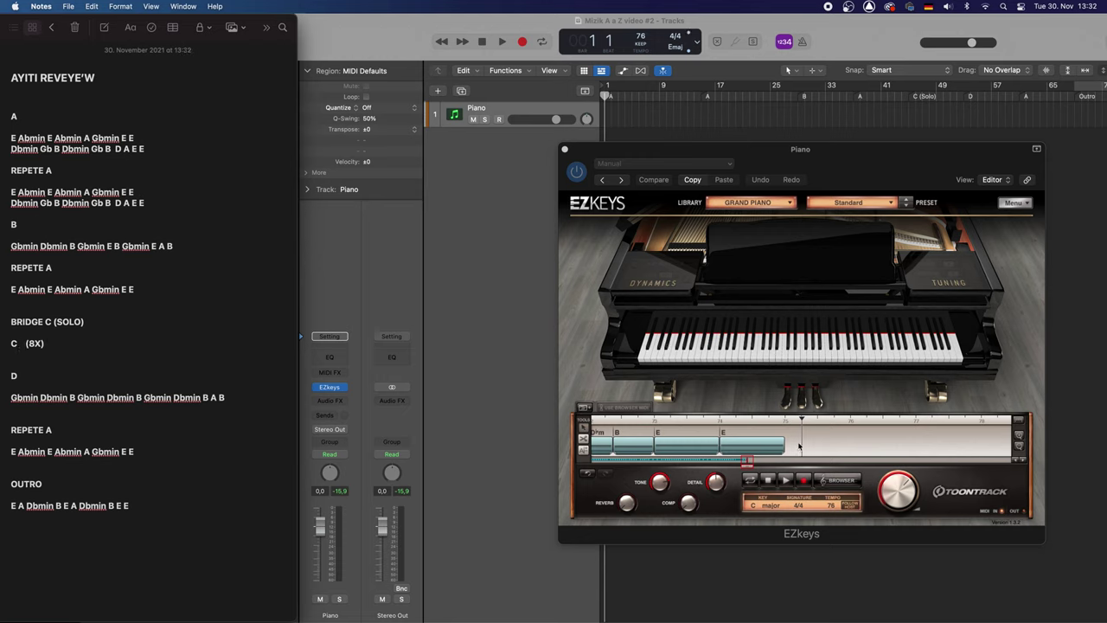
click(606, 98)
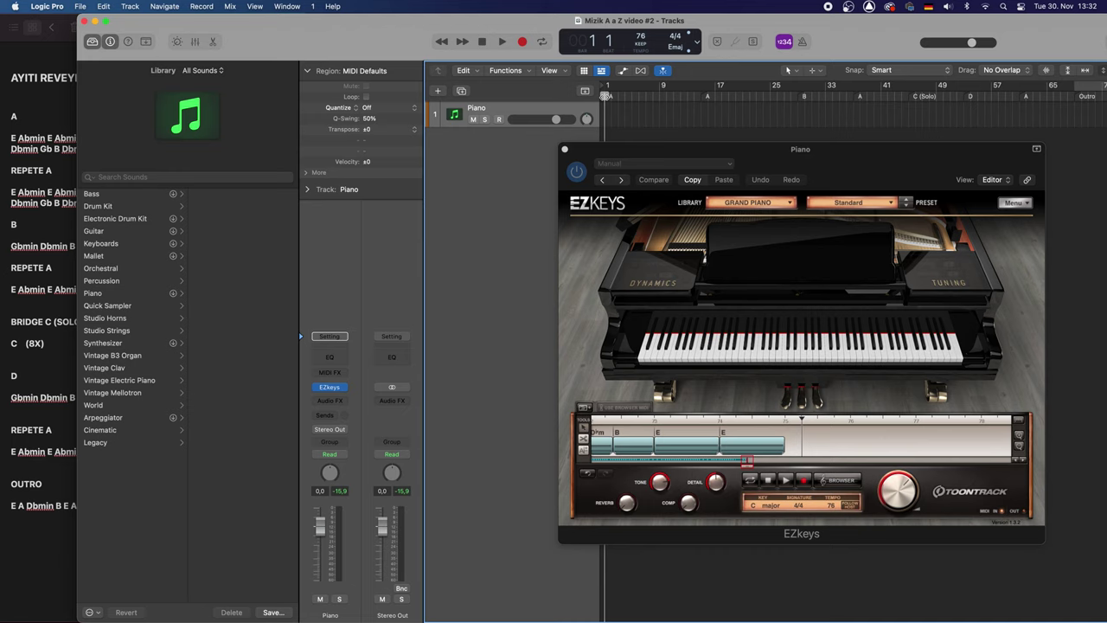
key(space)
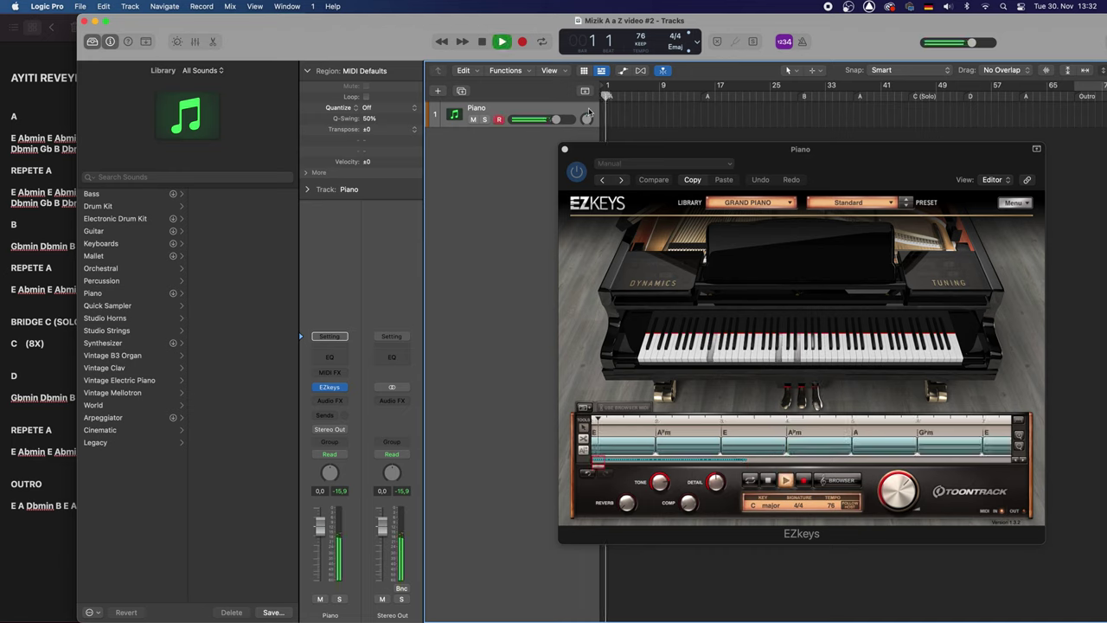
click(48, 221)
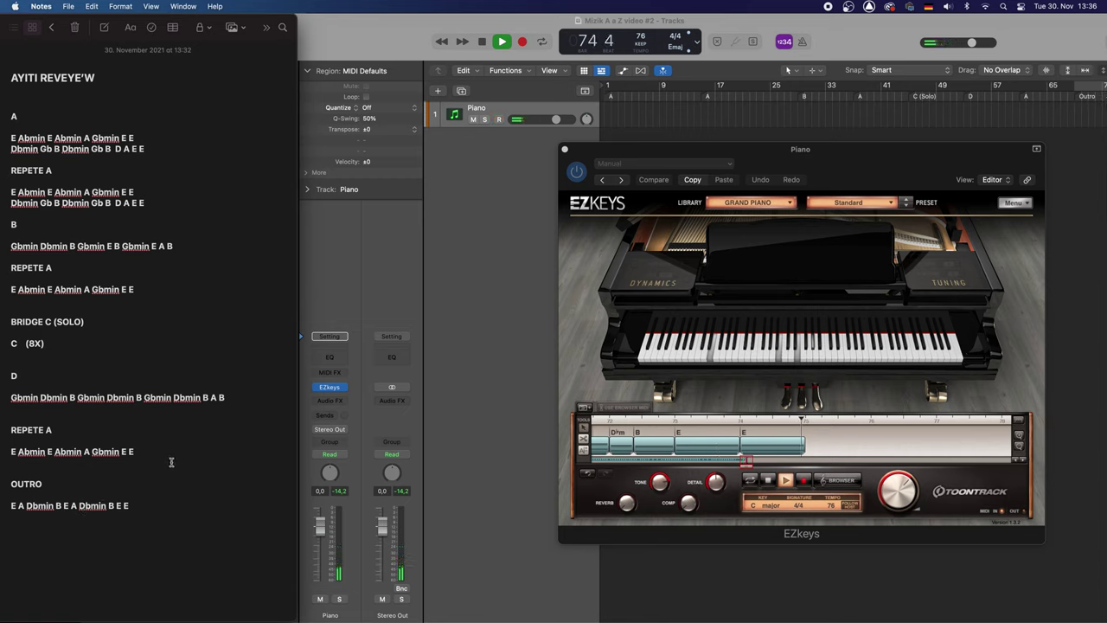
click(765, 485)
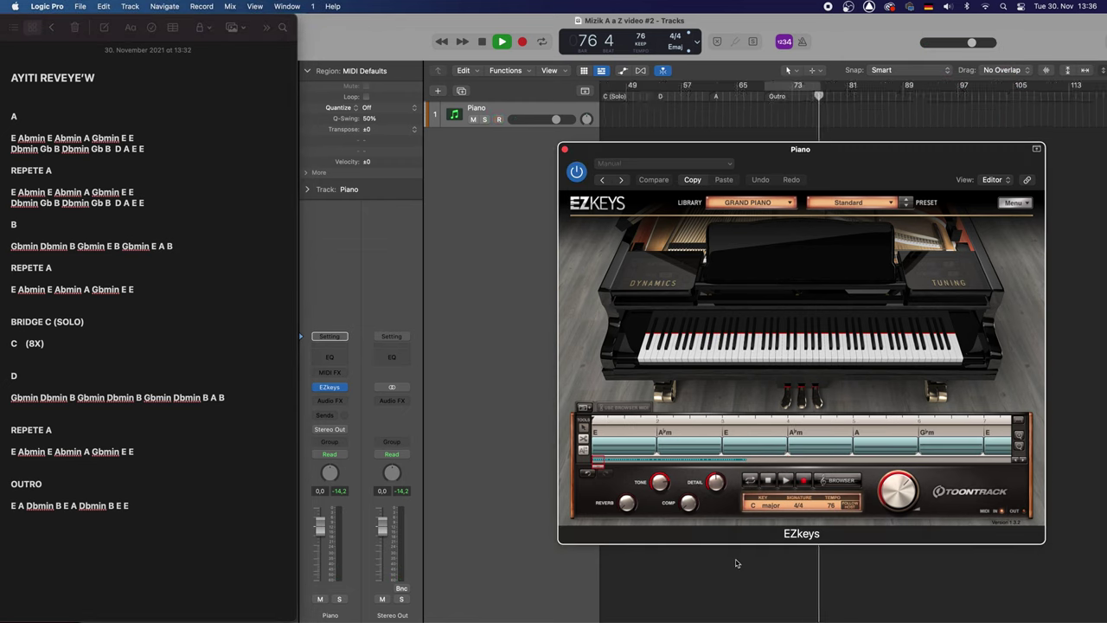
key(y)
key(space)
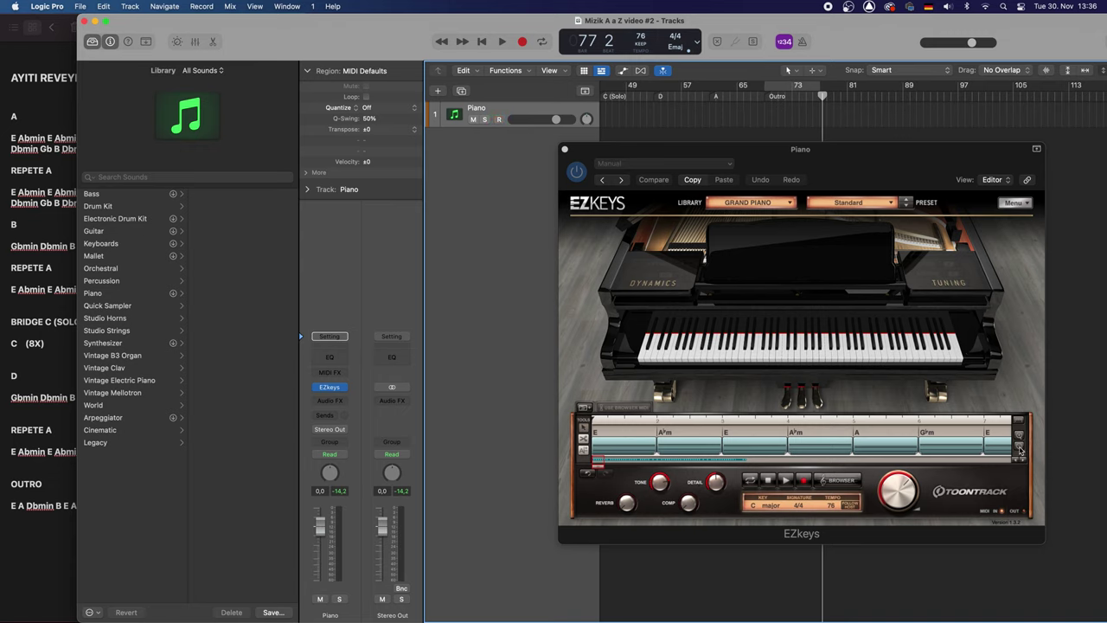
Step: Examine the full chord sequence on the EZkeys timeline from its first bar to past its end
click(1020, 448)
click(1020, 447)
click(1020, 447)
click(1020, 447)
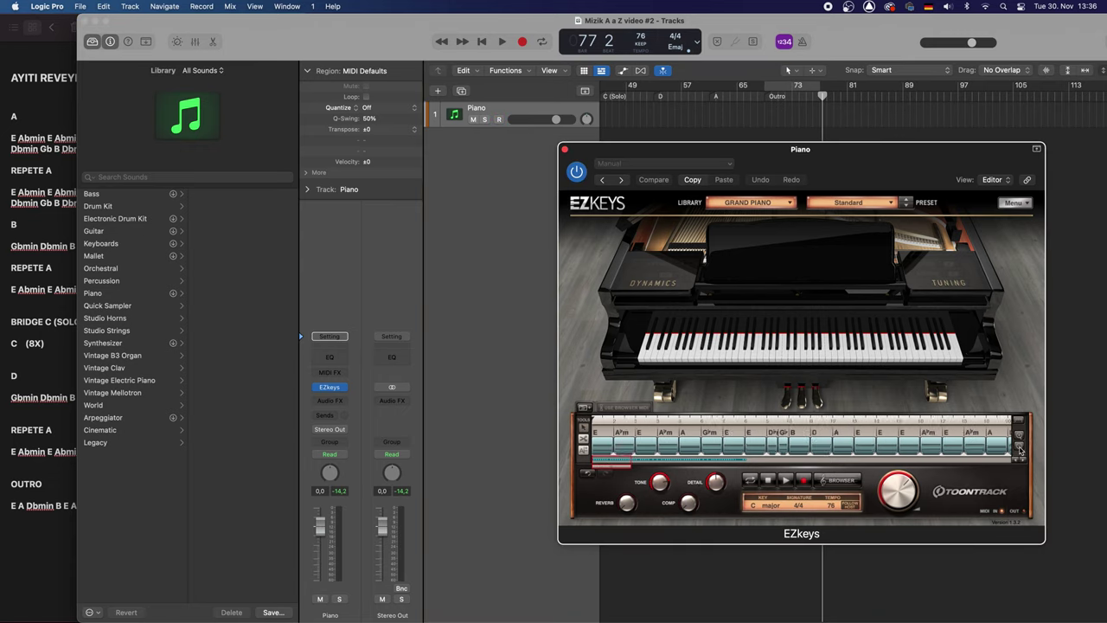
scroll(917, 446, right, 15)
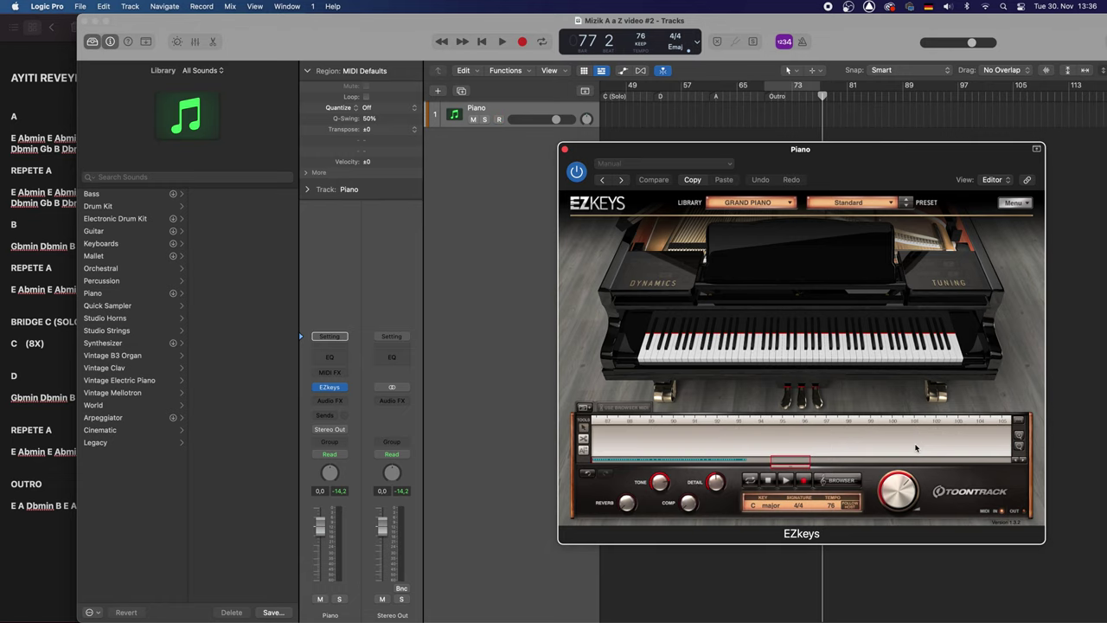
scroll(917, 447, left, 15)
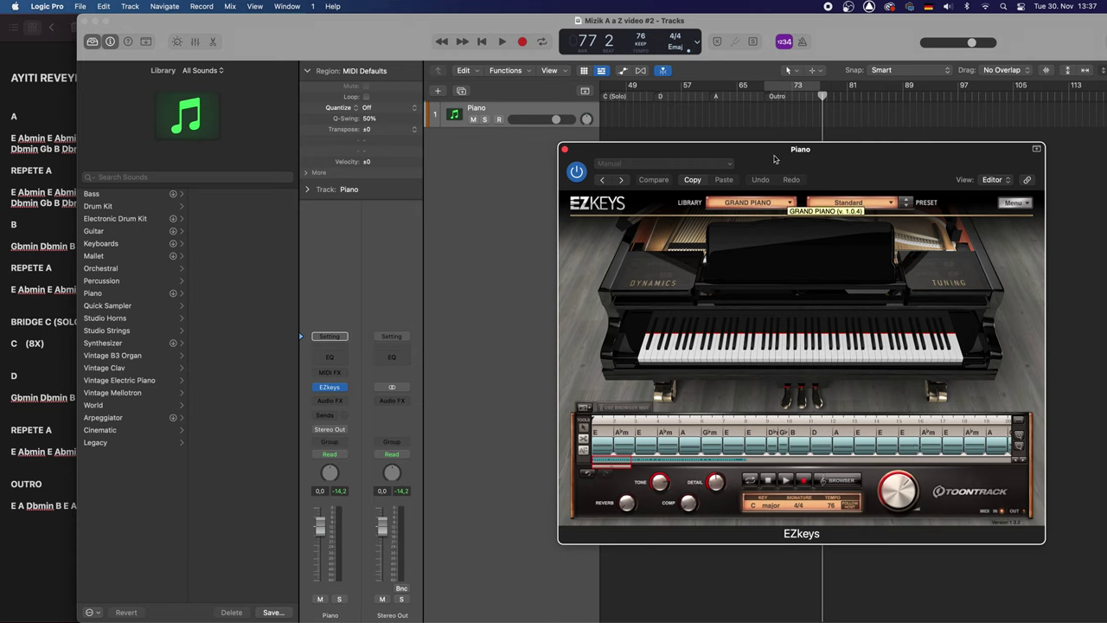
Step: Move the Logic Pro project window back over Notes, hide the sound Library and shift the EZkeys window aside
click(44, 111)
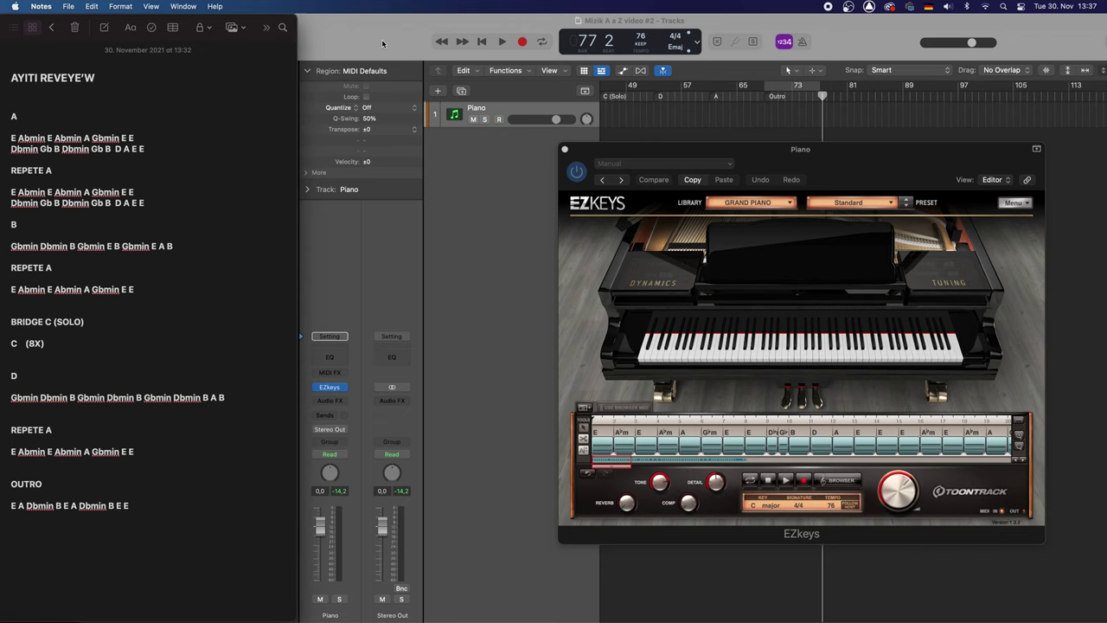
drag(382, 44, 306, 24)
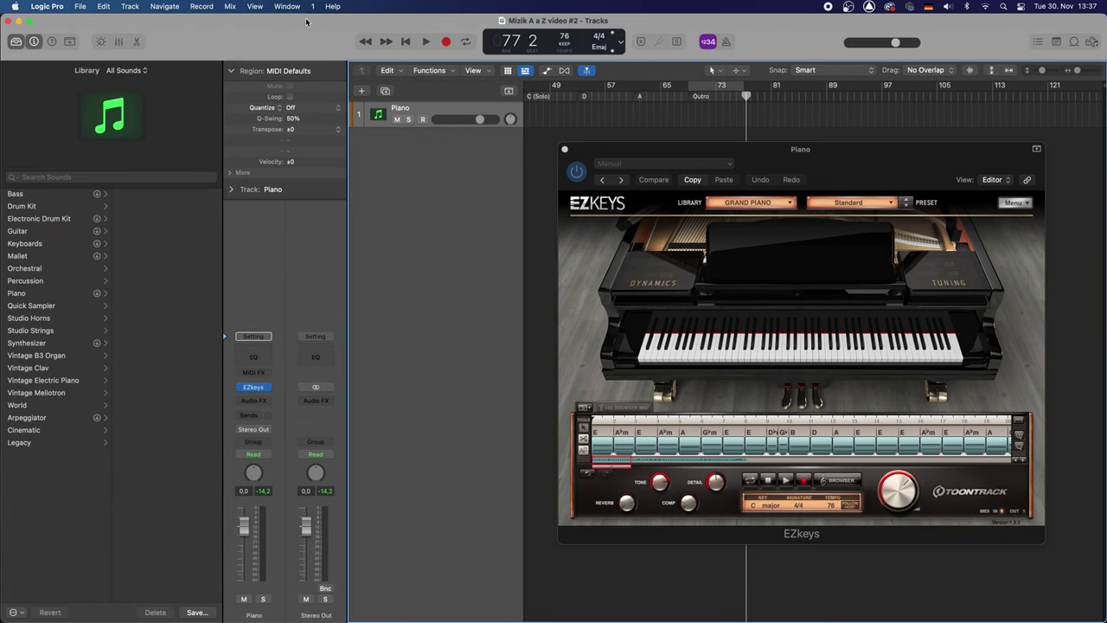
click(15, 40)
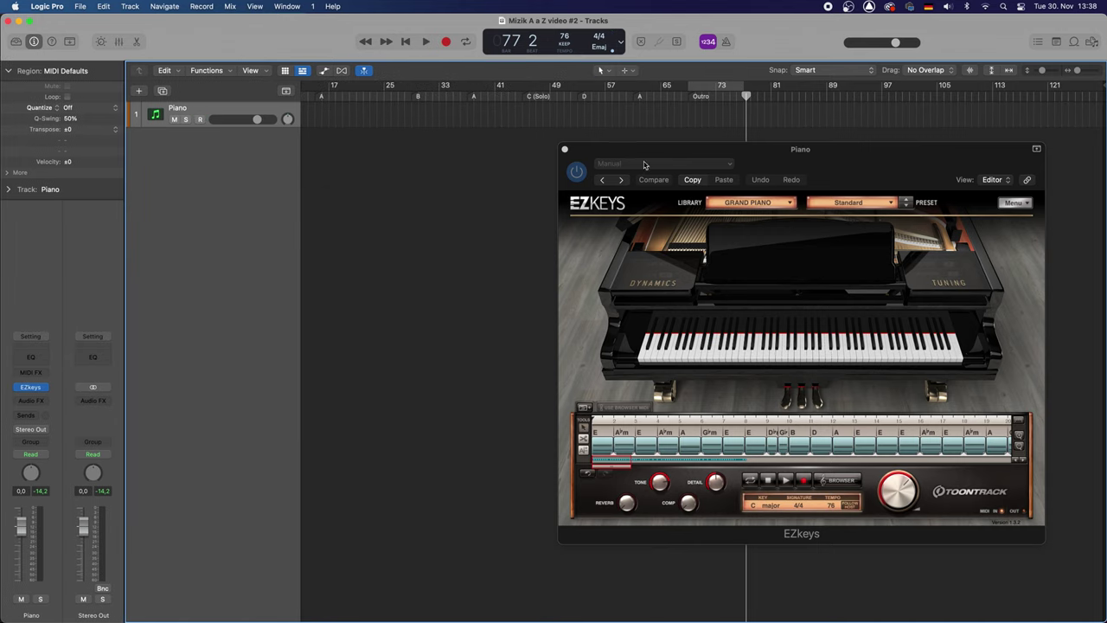
drag(639, 156, 387, 142)
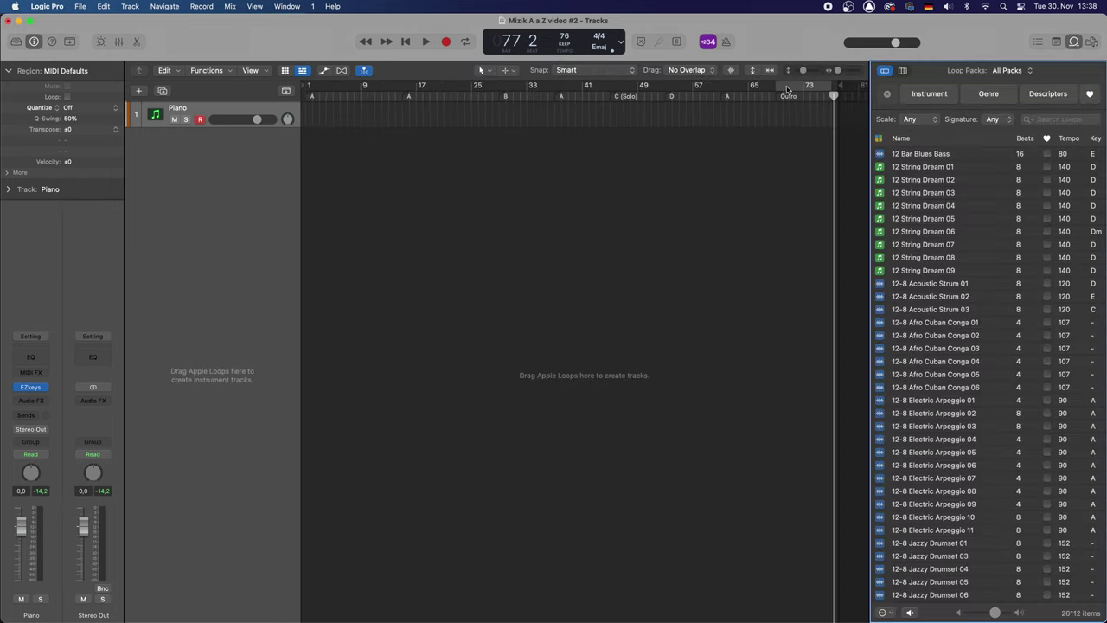
Step: Set the cycle range from bar 1 to the end of the Outro section, about bar 77
click(779, 88)
drag(778, 88, 257, 81)
Step: Filter the Apple Loops by the Shaker instrument and preview the 2-Step Percussion 01 loop
click(988, 93)
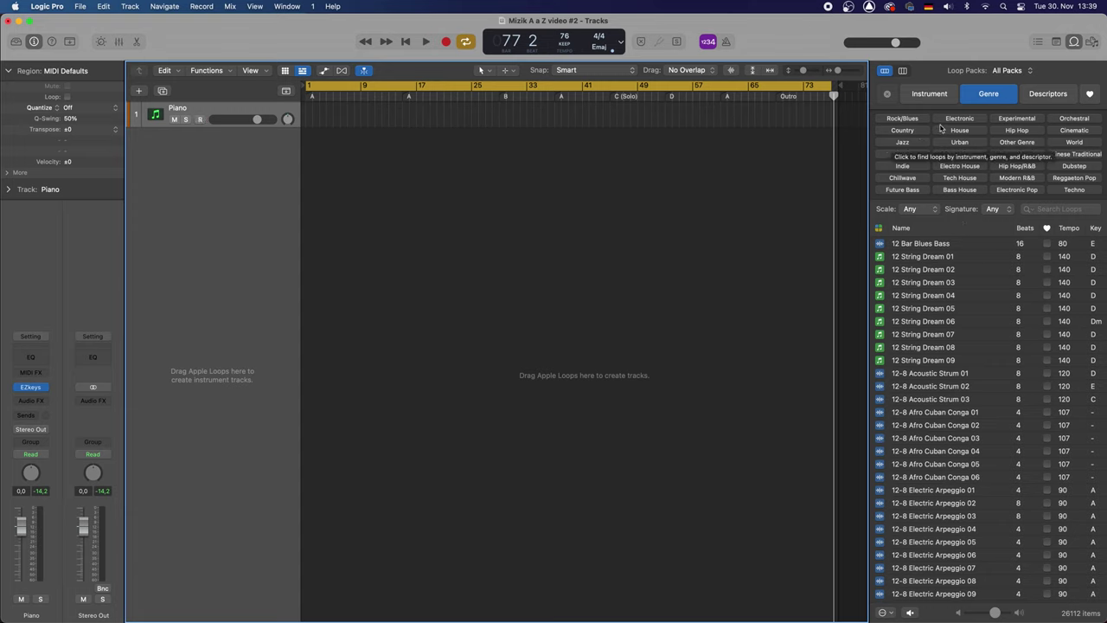
click(936, 97)
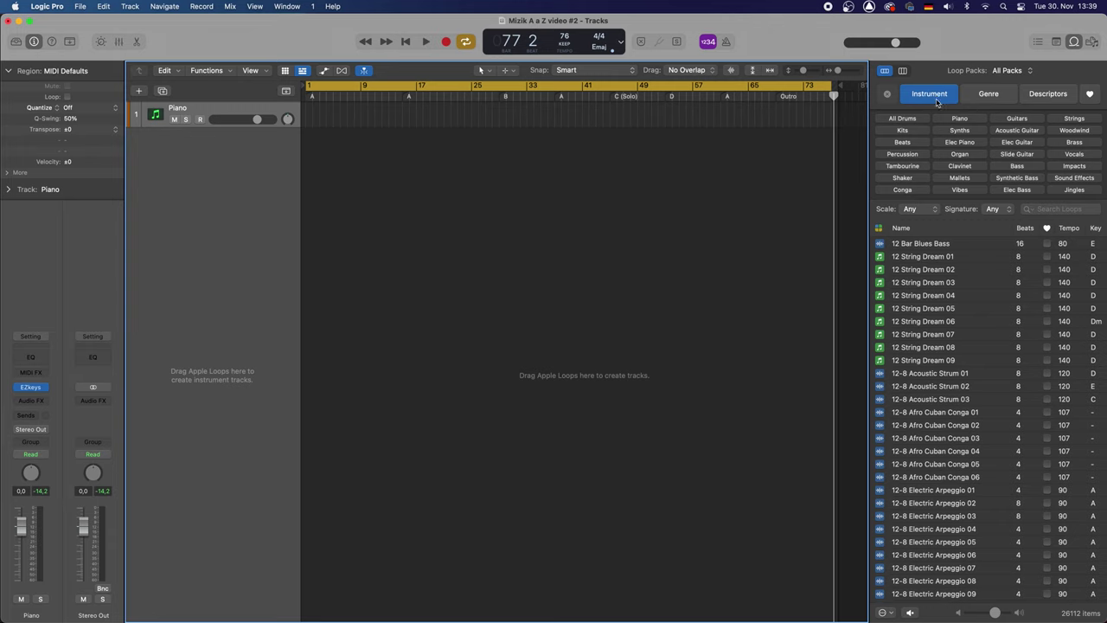
click(904, 178)
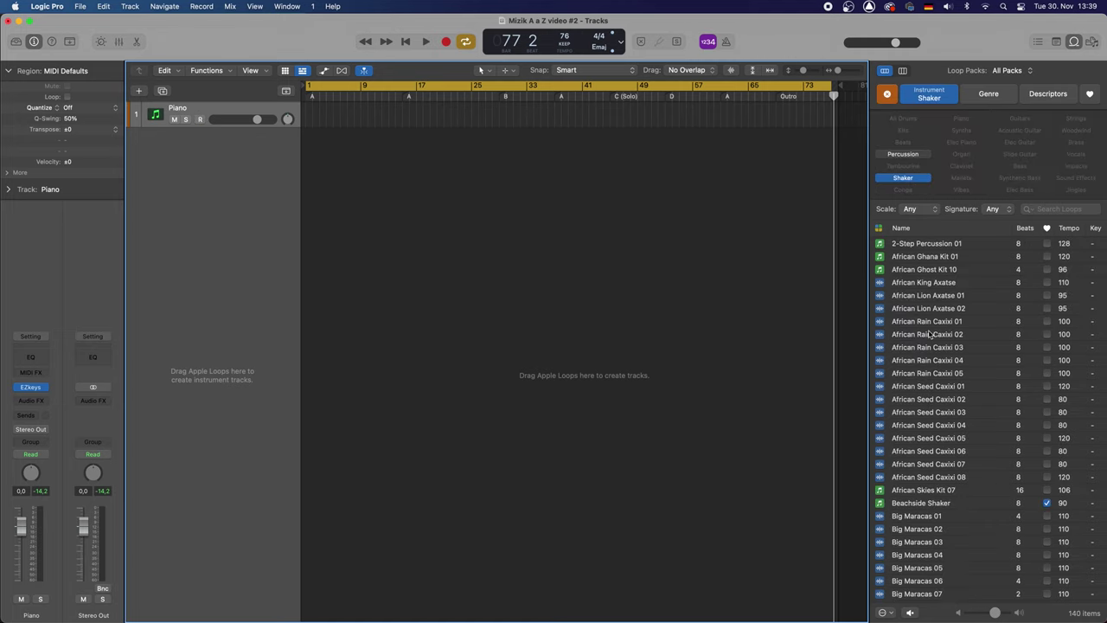
click(900, 246)
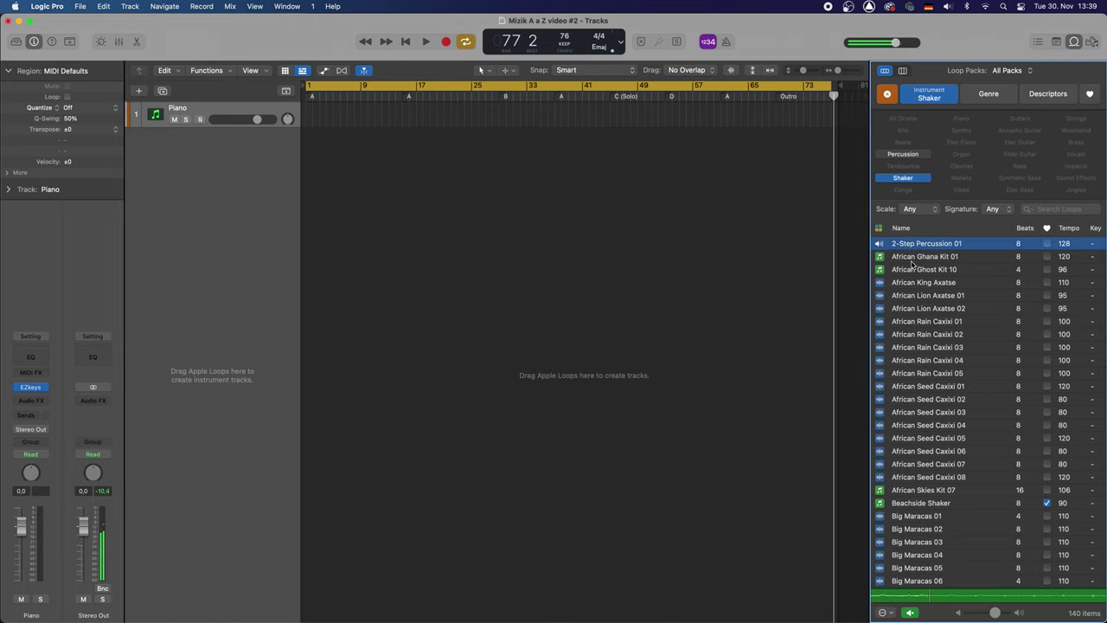
Step: Stop the 2-Step Percussion 01 preview and audition the Beachside Shaker and African Skies Kit 07 loops
click(915, 245)
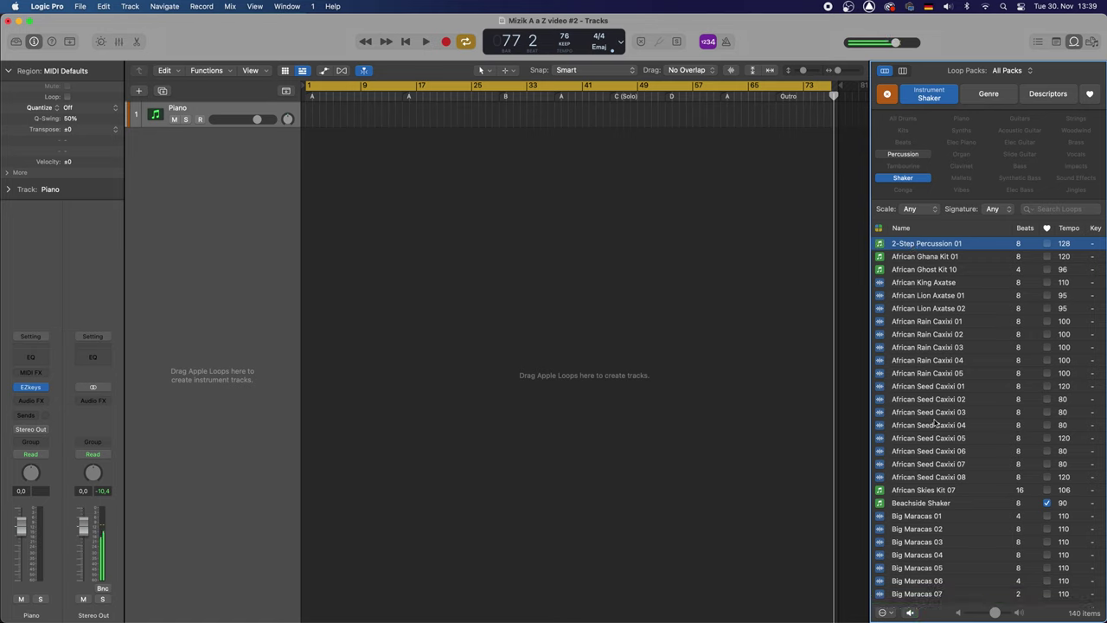
scroll(934, 422, down, 3)
click(911, 455)
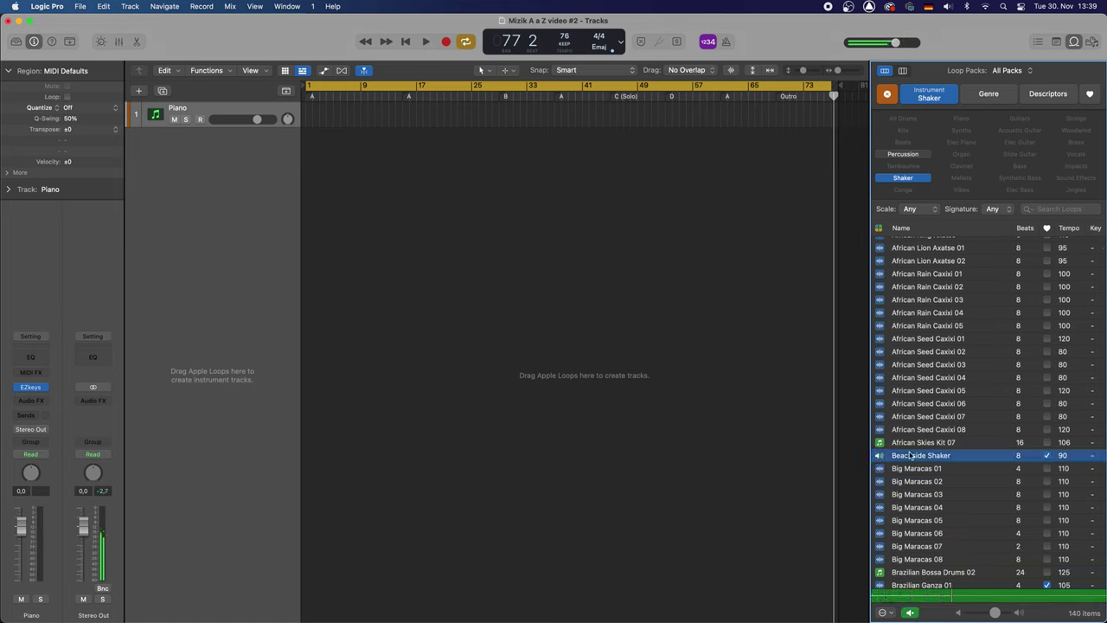
click(913, 458)
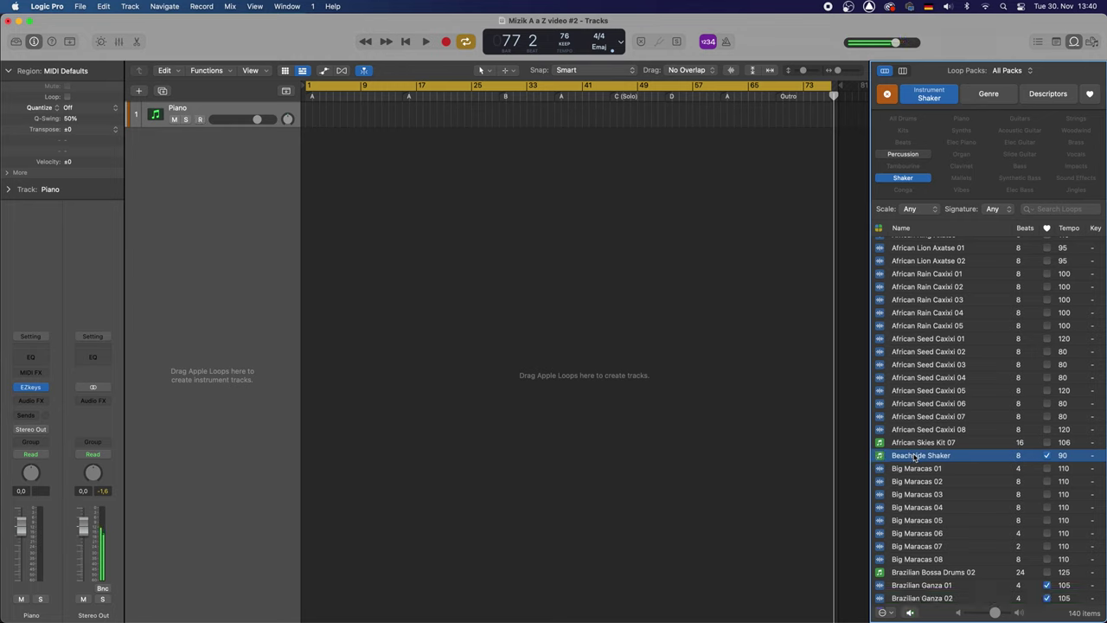
click(906, 443)
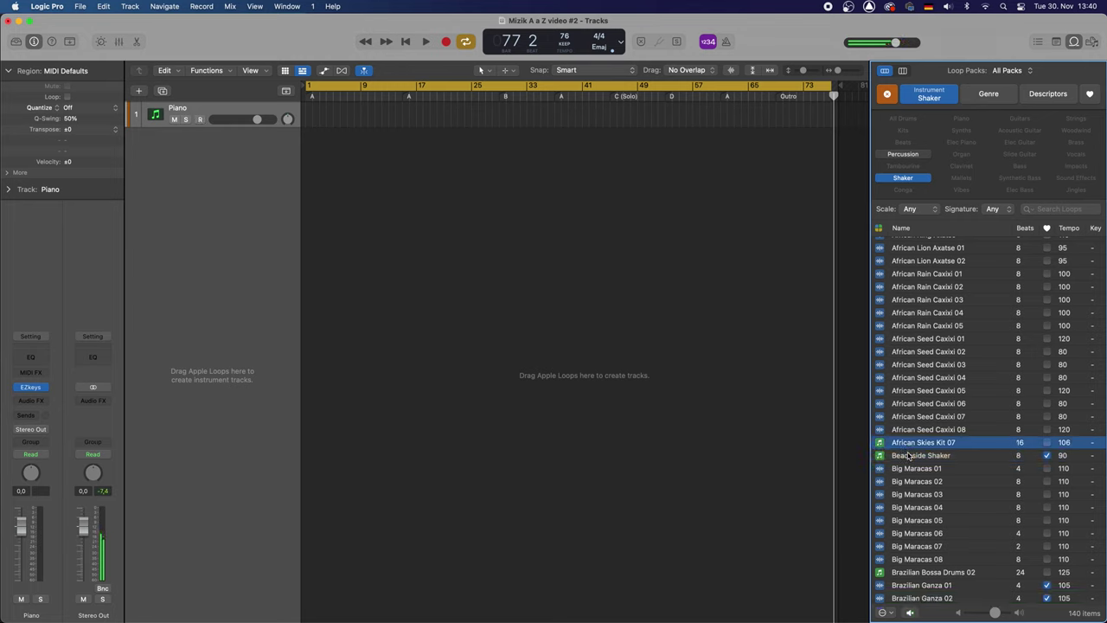
click(908, 455)
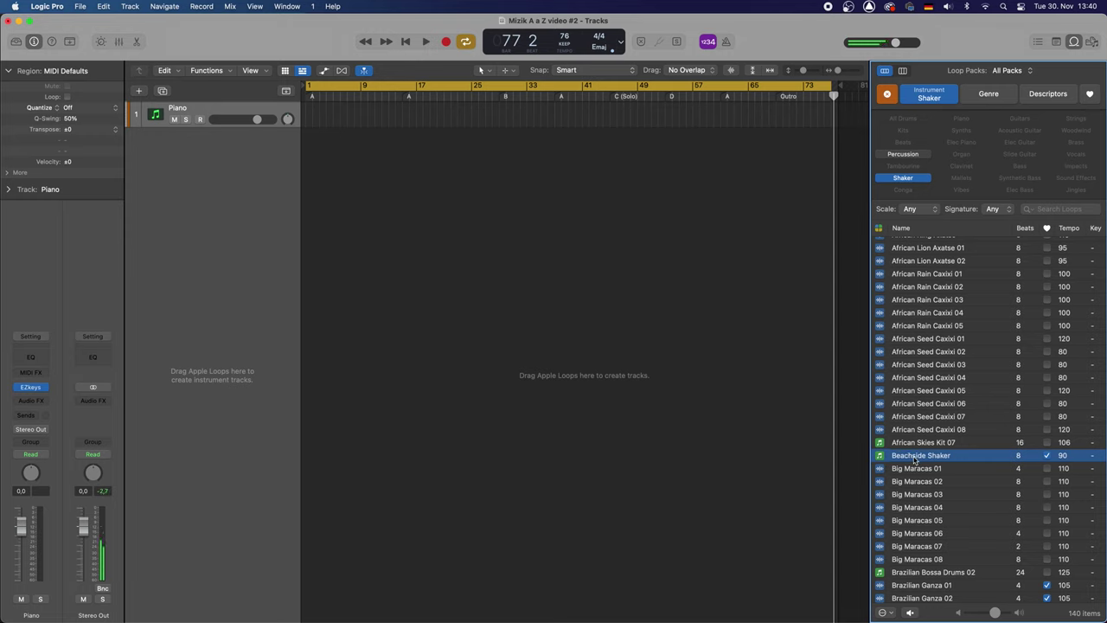
Step: Add the Beachside Shaker loop on a new track at bar 1 and loop its region through to the end of the song
drag(908, 455, 305, 292)
click(305, 294)
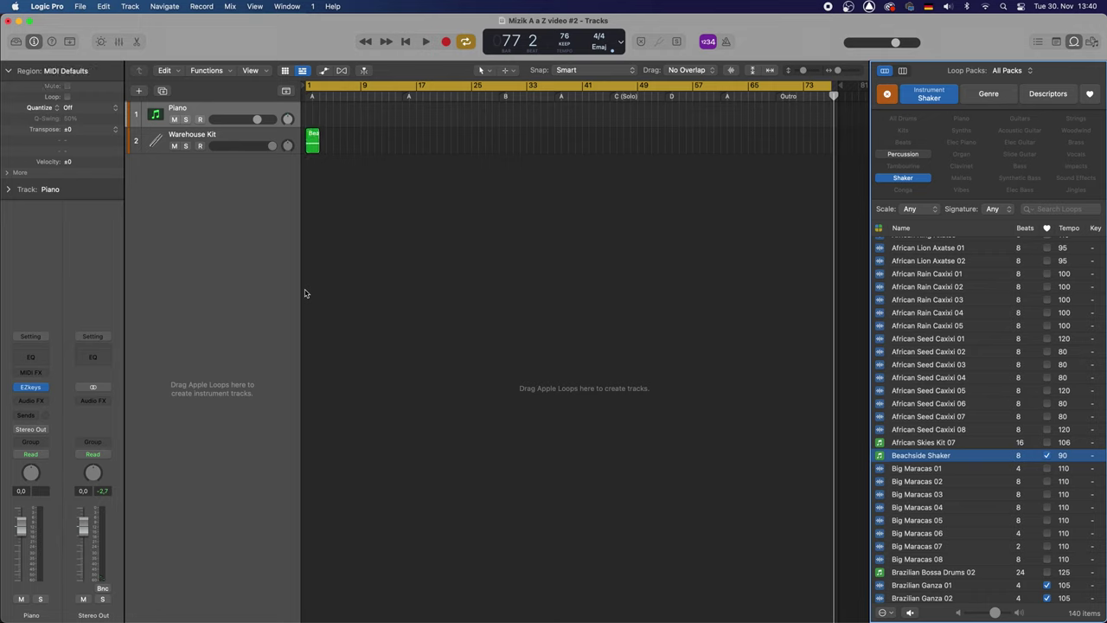
click(315, 151)
click(320, 181)
key(l)
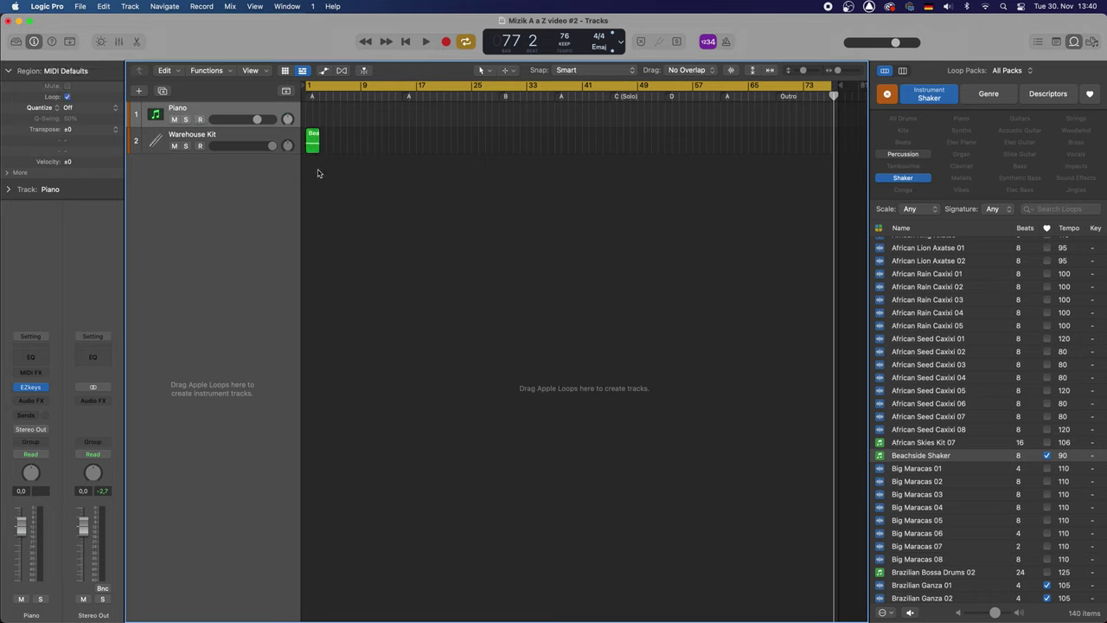
click(314, 145)
key(l)
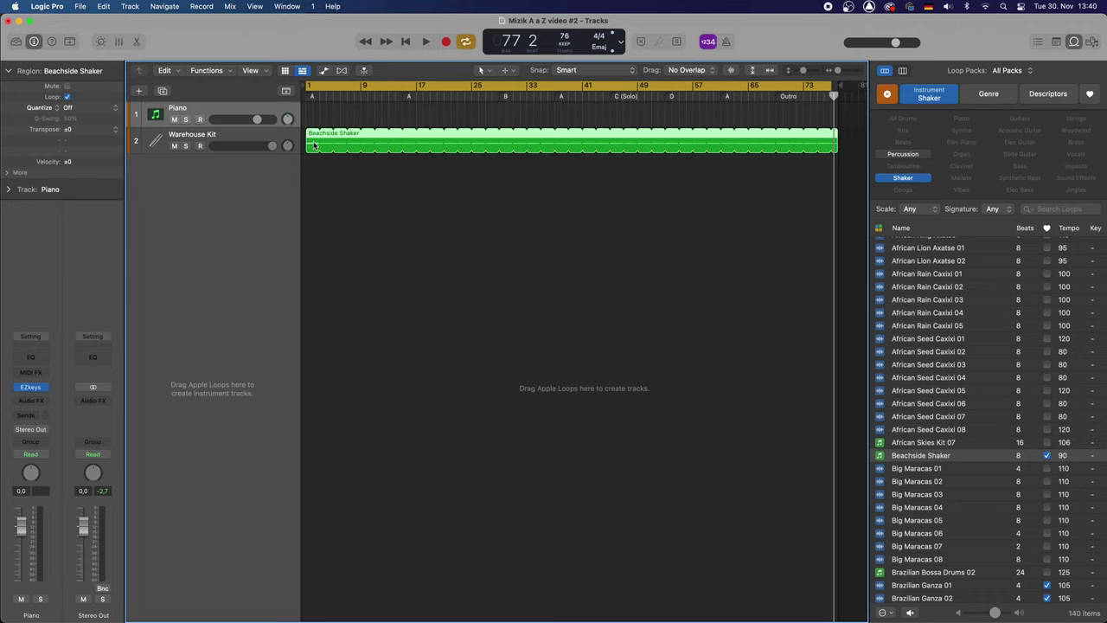
Step: Play the piano and shaker together from bar 1 to about bar 7
click(445, 237)
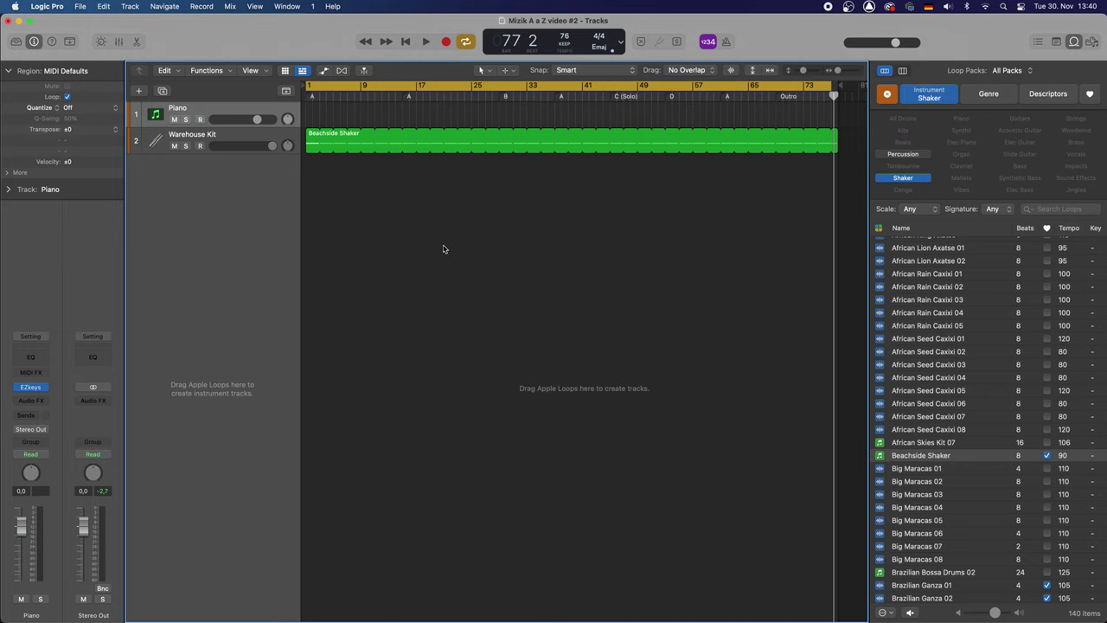
key(space)
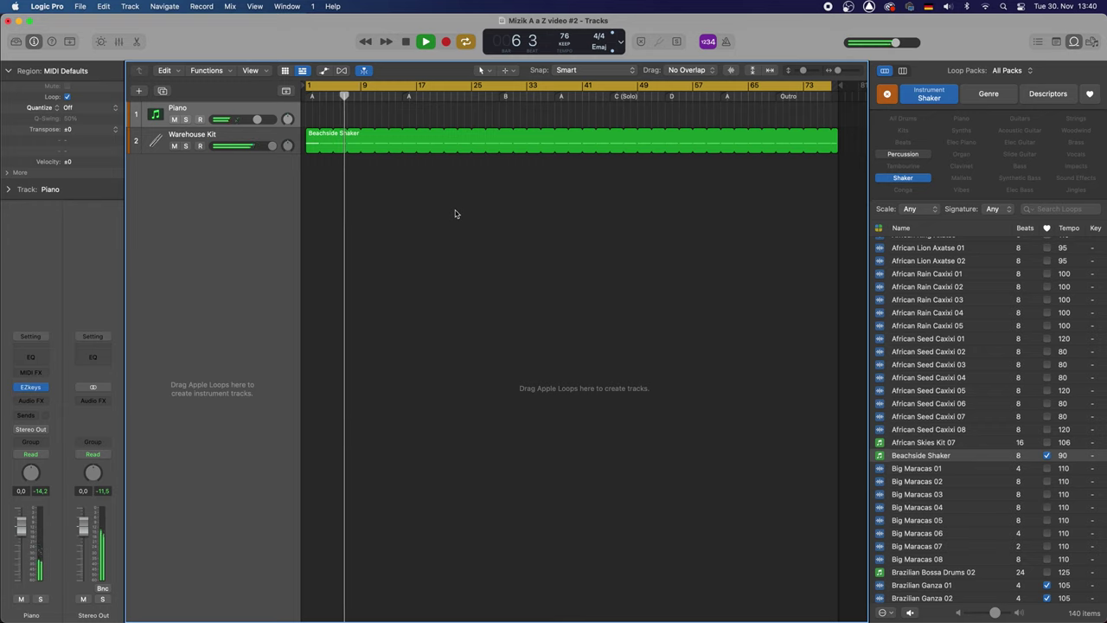
key(space)
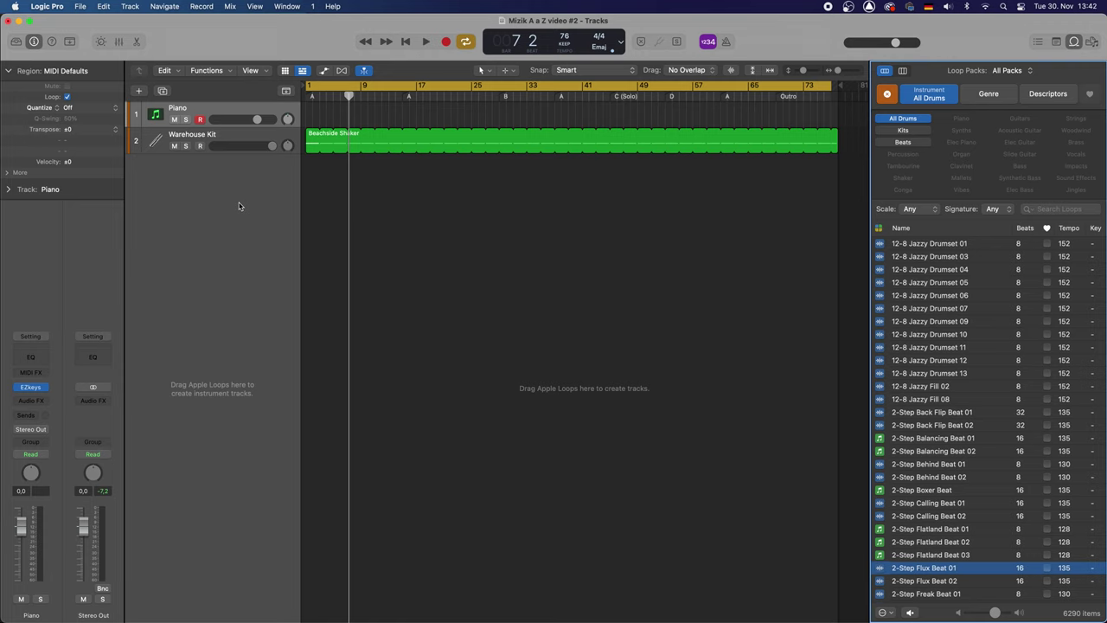
Step: Open the Piano track's EZkeys window, place it below the tracks, and briefly inspect the chord wheel for the E chord at bar 7
mouse_move(31, 391)
click(31, 389)
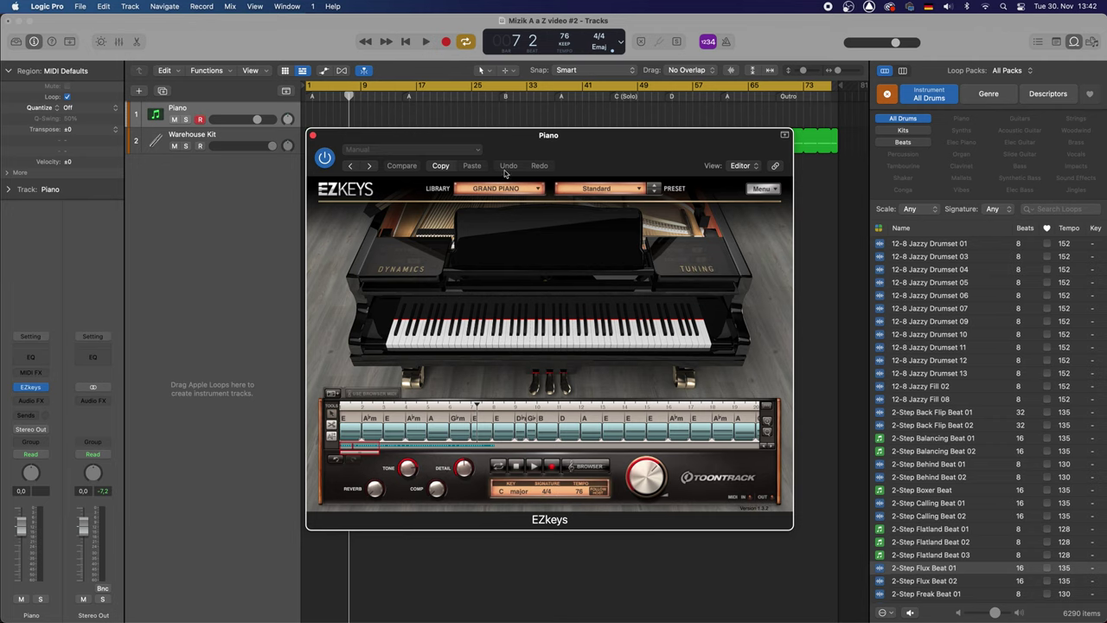
drag(517, 146, 520, 200)
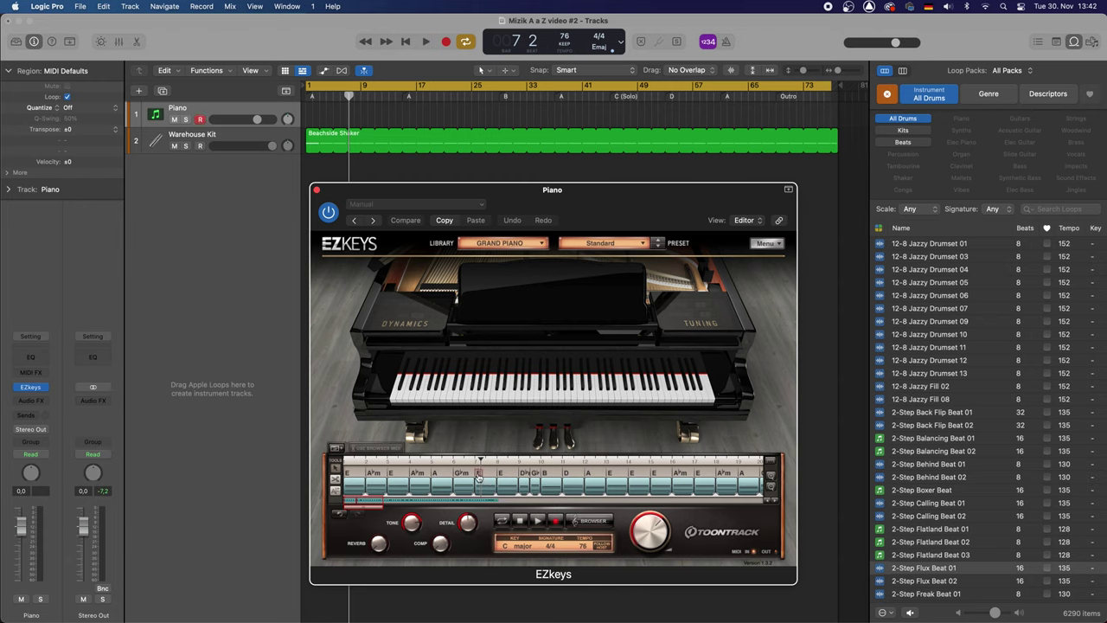
click(478, 476)
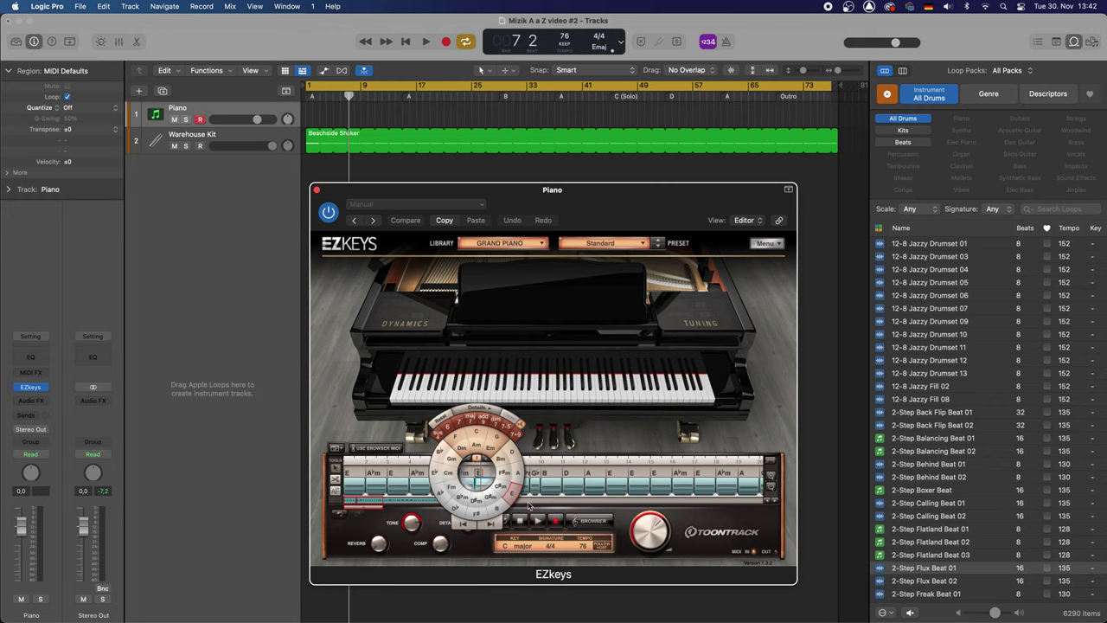
click(560, 473)
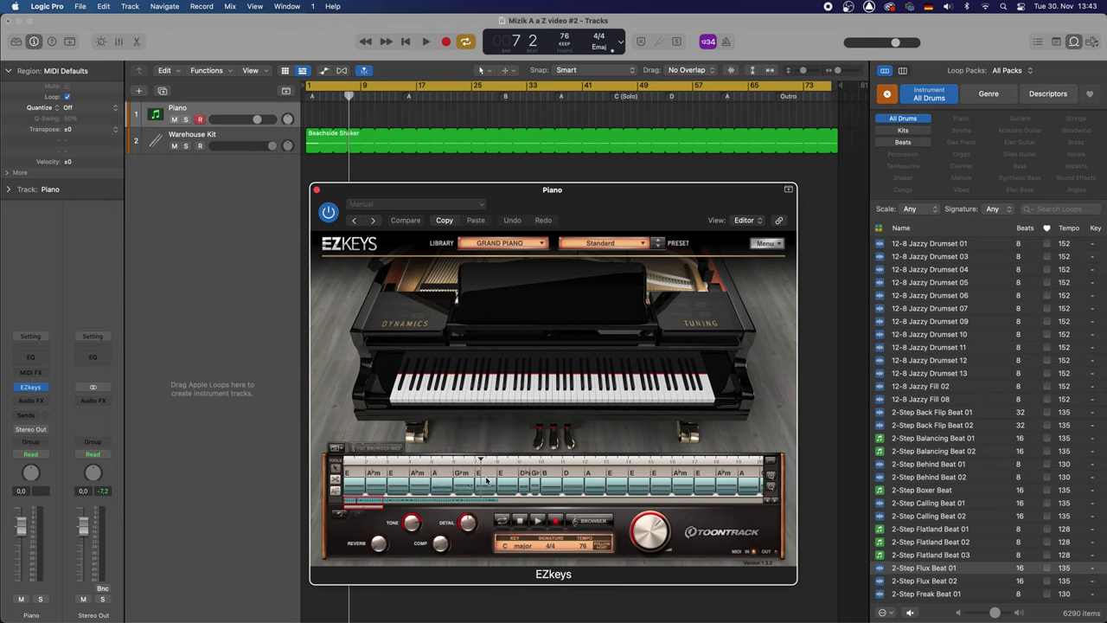